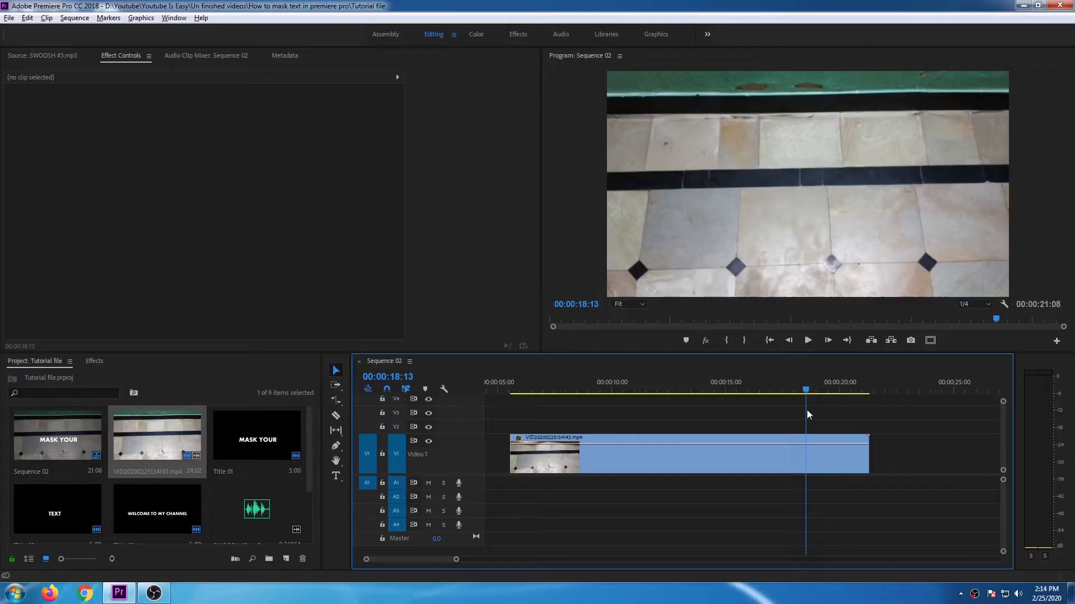
- Look through the project's titles and sound effects and the commands for creating a new legacy title
drag(807, 409, 509, 431)
click(247, 442)
scroll(243, 444, down, 2)
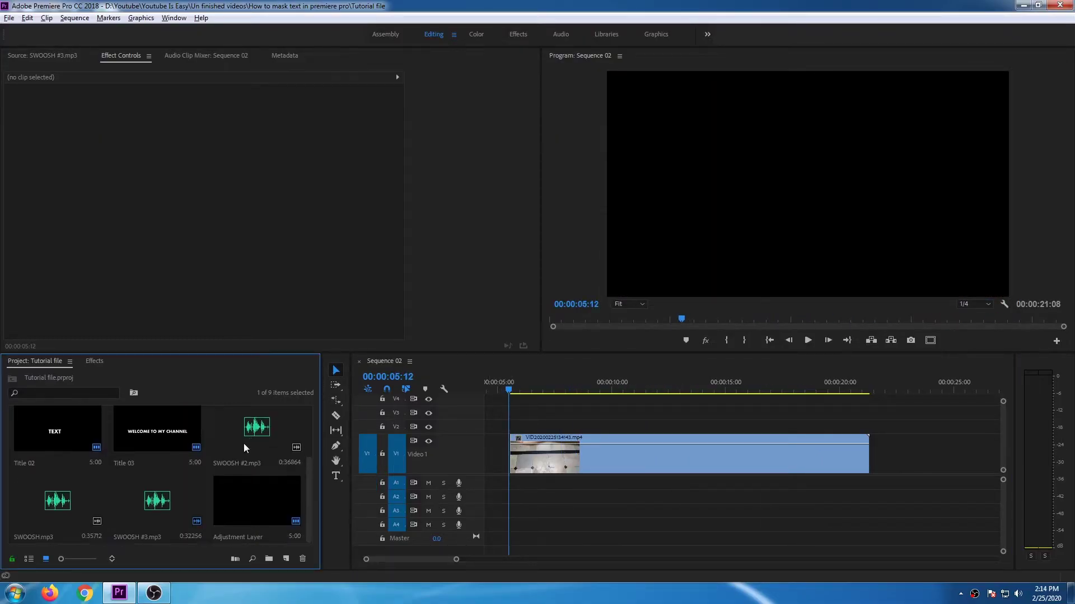
scroll(231, 460, up, 2)
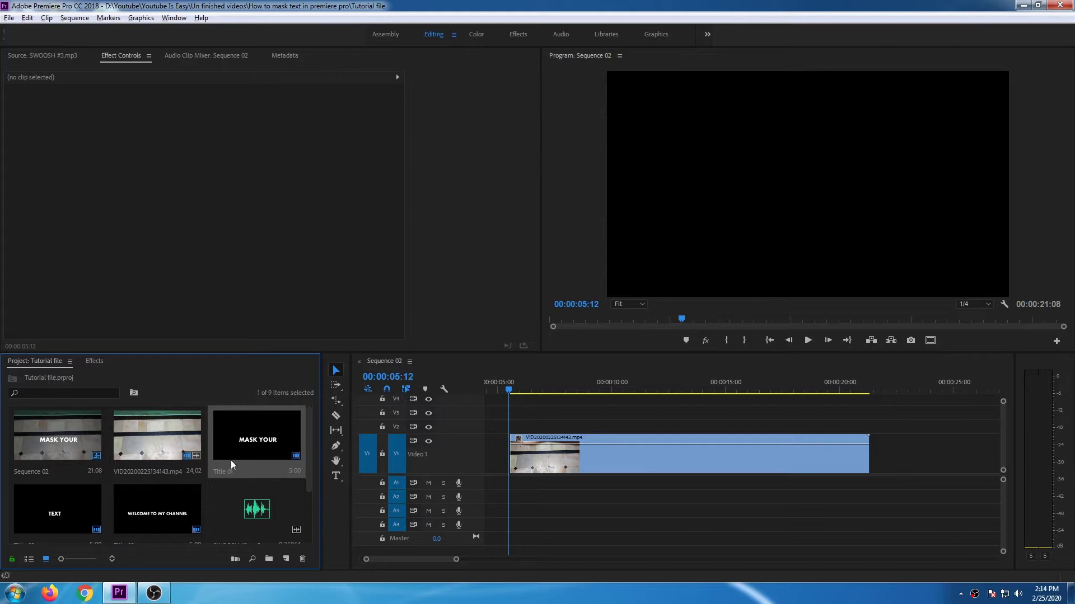
click(150, 507)
scroll(560, 481, down, 2)
scroll(560, 474, up, 2)
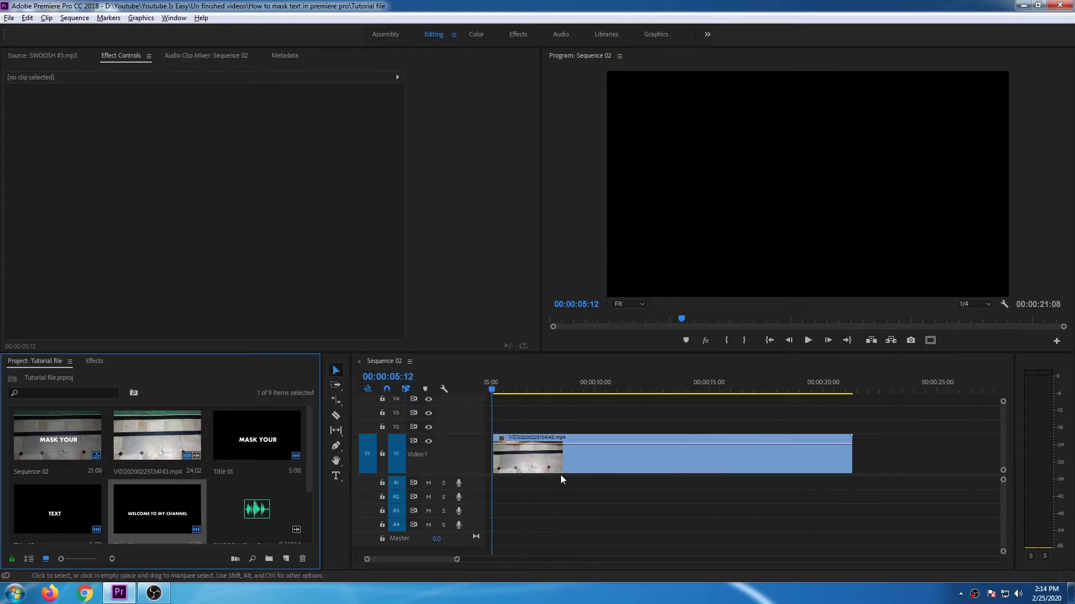
click(564, 465)
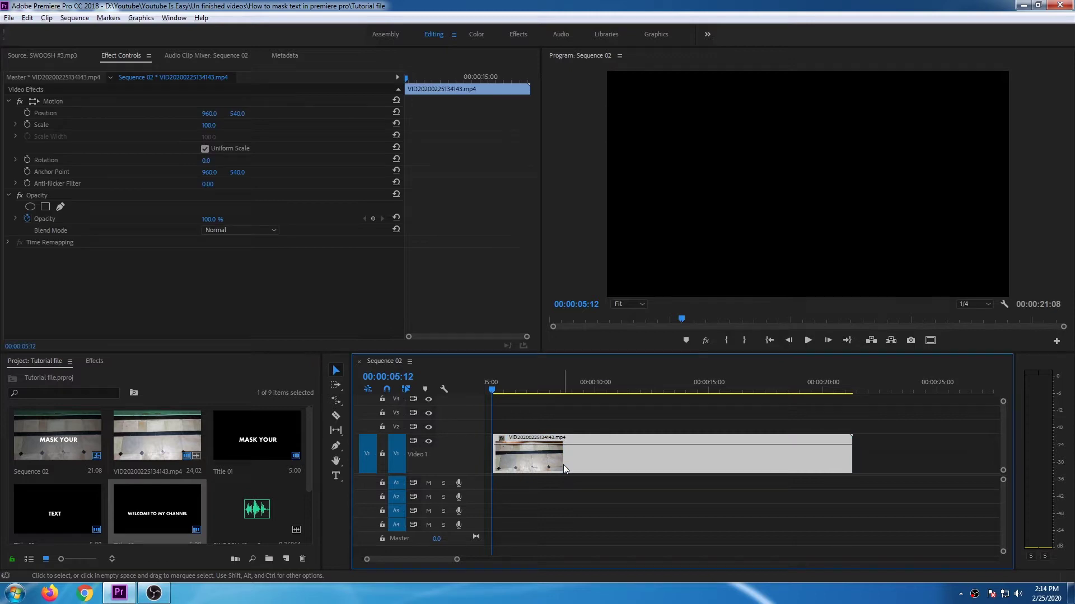
click(9, 17)
mouse_move(26, 31)
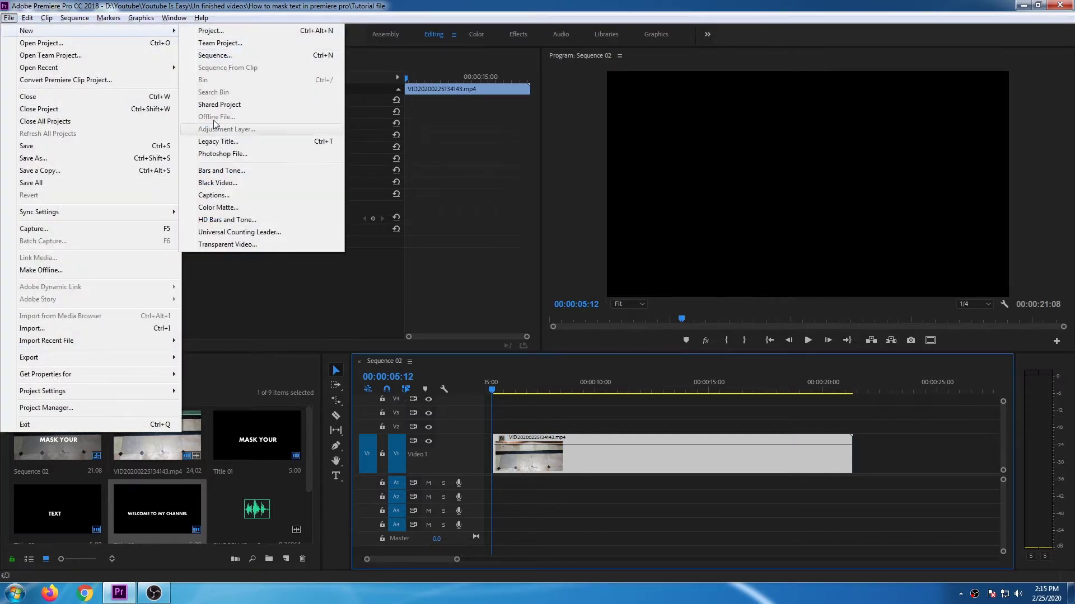
click(9, 17)
click(9, 18)
mouse_move(20, 31)
- Place the Title 01 clip on V2 above the video, starting at 00:00:05:17
click(562, 462)
drag(519, 395, 497, 397)
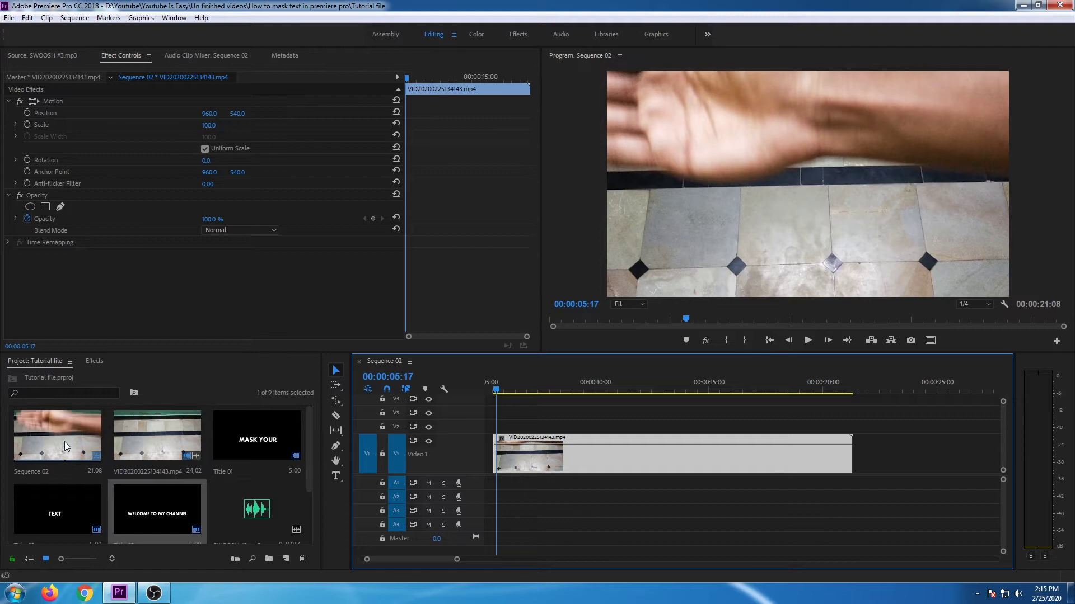
drag(257, 439, 502, 435)
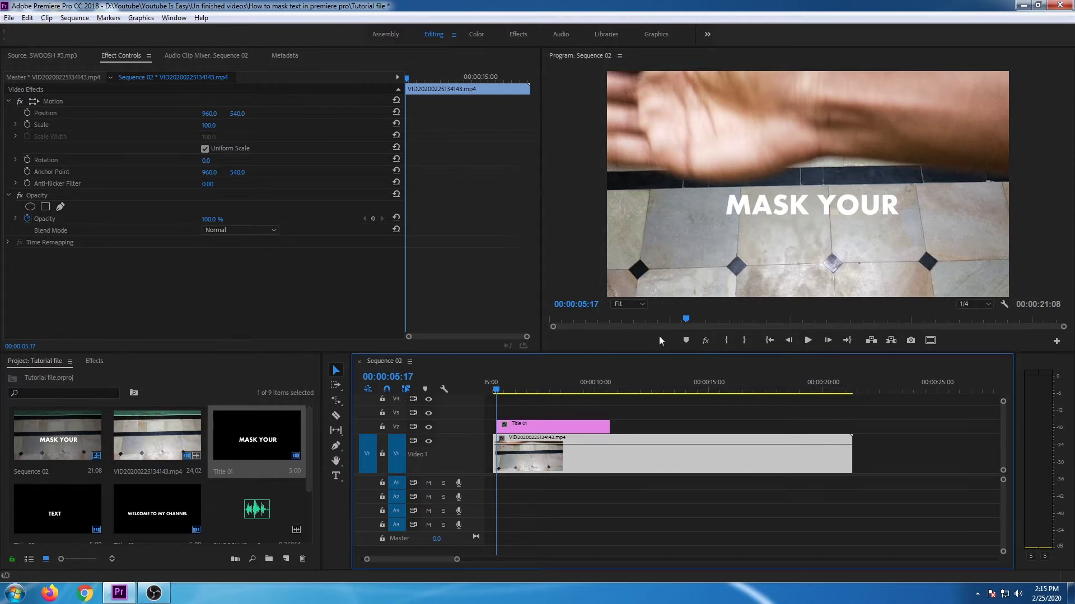
- Select the Title 01 clip on V2 and show its effect controls with the playhead at 00:00:05:17
mouse_move(490, 392)
mouse_down()
mouse_move(581, 391)
mouse_move(498, 393)
mouse_move(528, 400)
mouse_move(499, 404)
mouse_up()
click(550, 424)
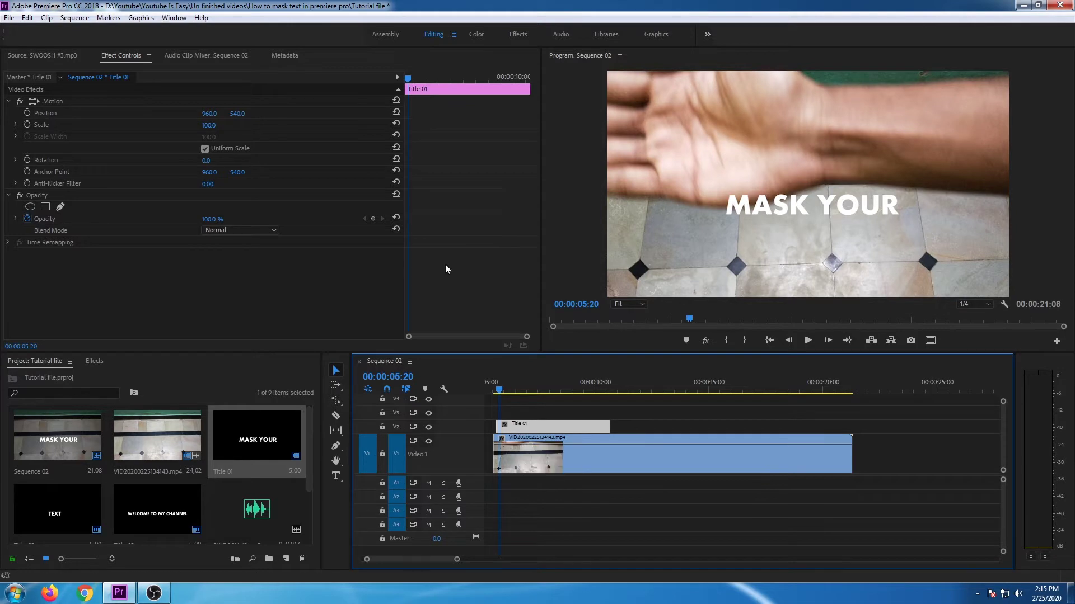
drag(412, 79, 389, 85)
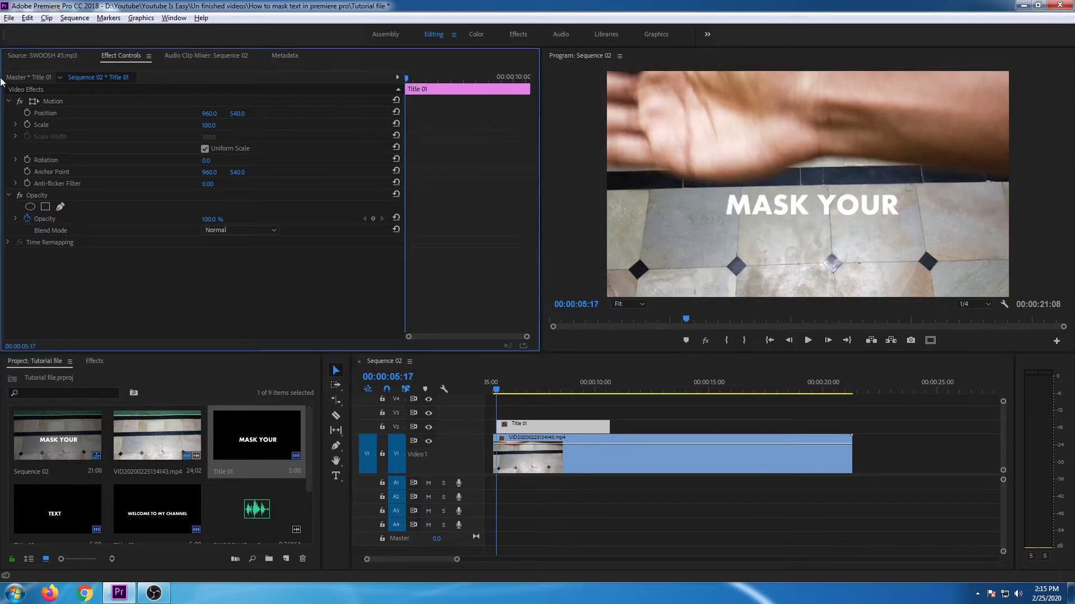
click(40, 56)
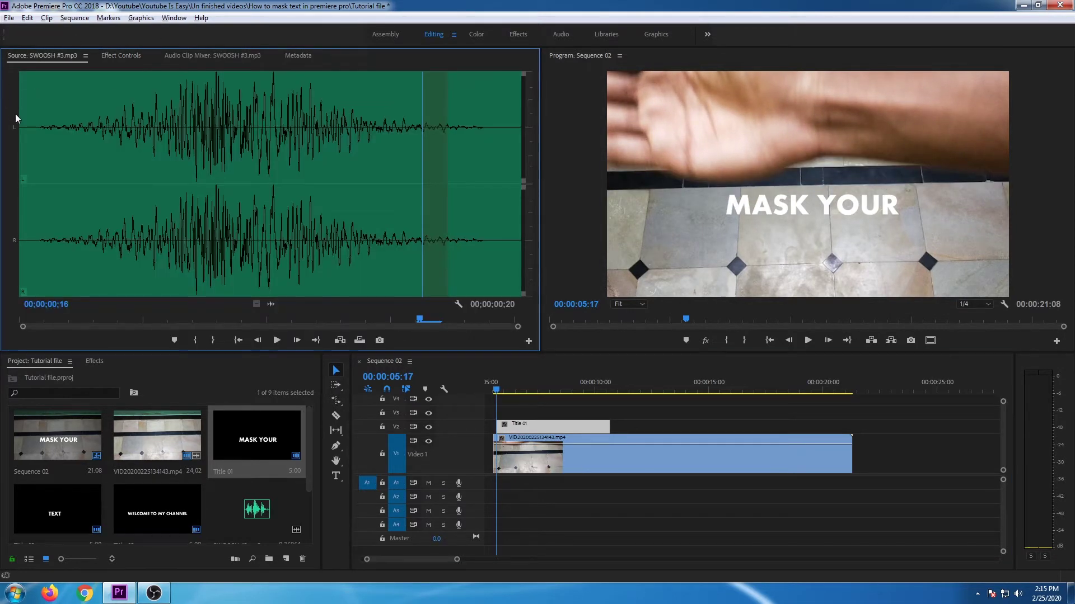
click(128, 58)
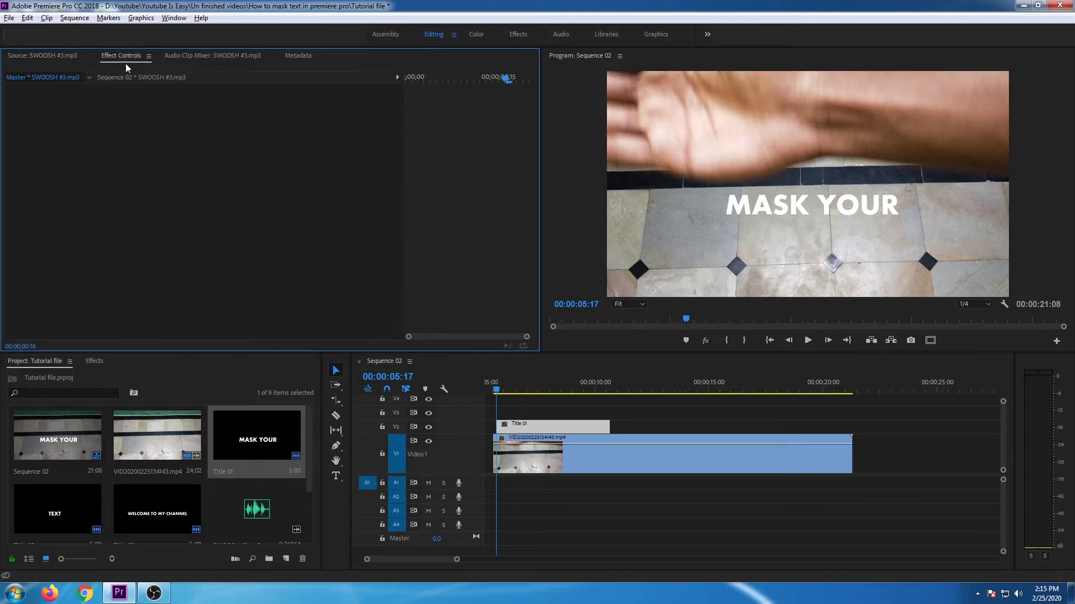
click(515, 425)
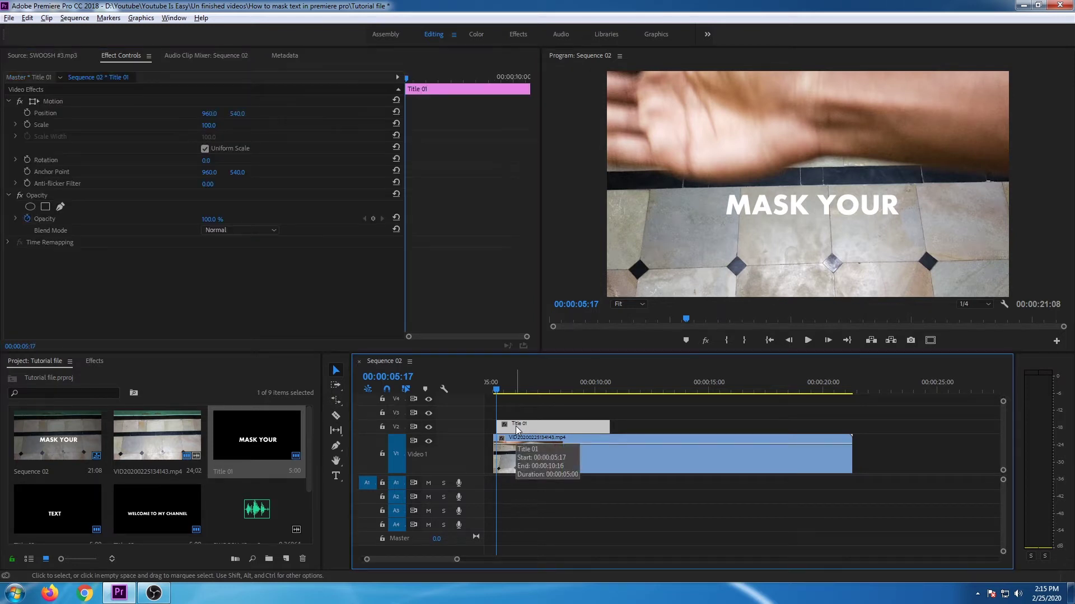
- Start a freehand pen mask on Title 01's opacity and trace the lower edge of the hand and arm
click(60, 208)
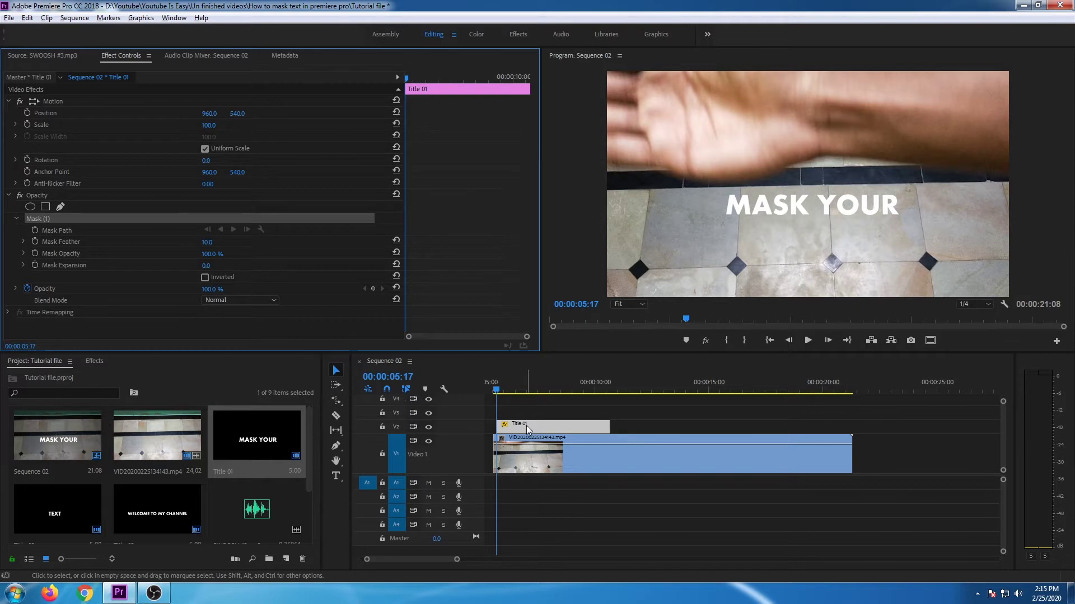
click(599, 158)
click(655, 165)
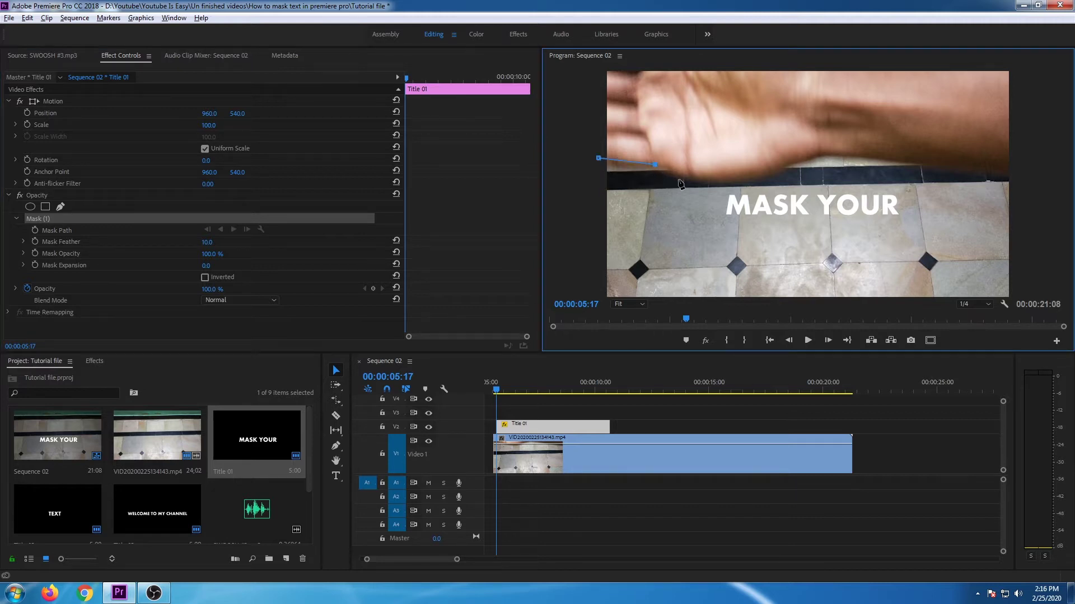
click(678, 180)
click(759, 174)
click(831, 157)
click(873, 159)
drag(679, 182, 684, 181)
click(927, 166)
click(968, 174)
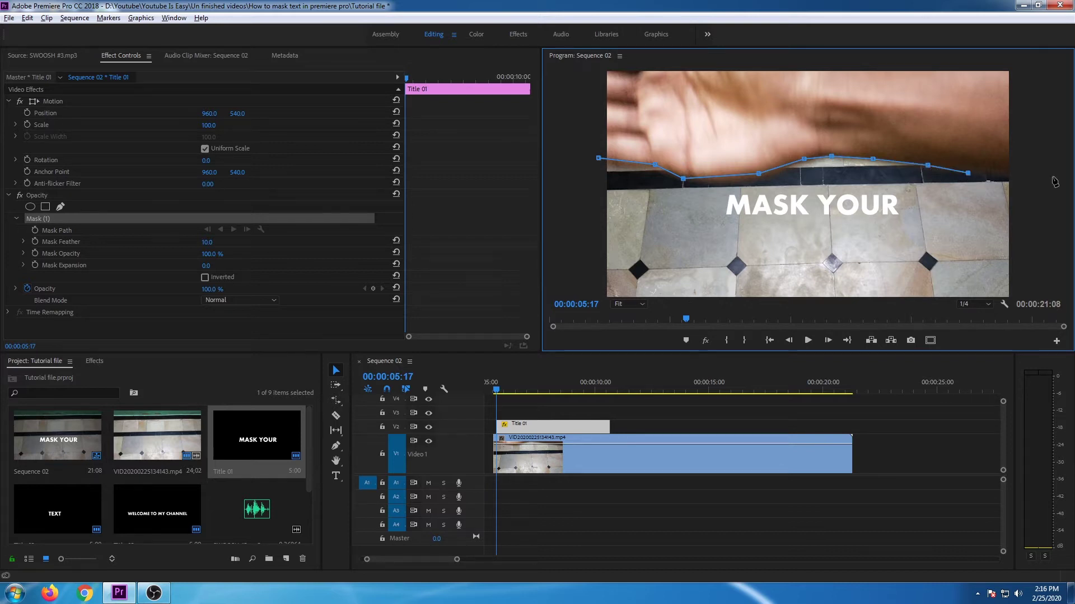
- Close the mask around the hand and arm with points placed just outside the video frame
click(1035, 181)
click(1021, 73)
click(628, 304)
click(641, 345)
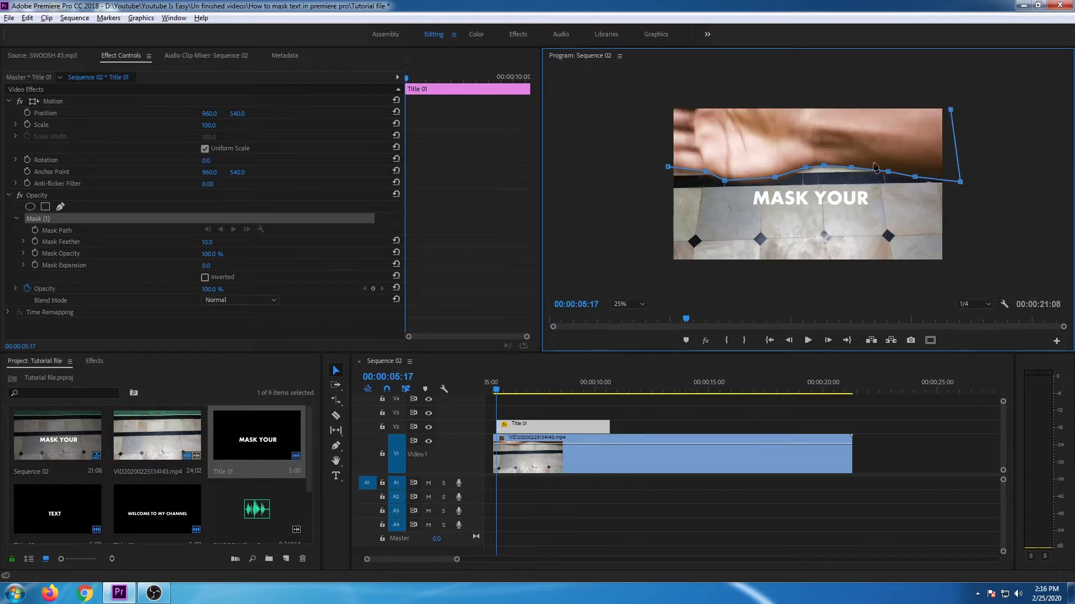
click(939, 97)
click(667, 100)
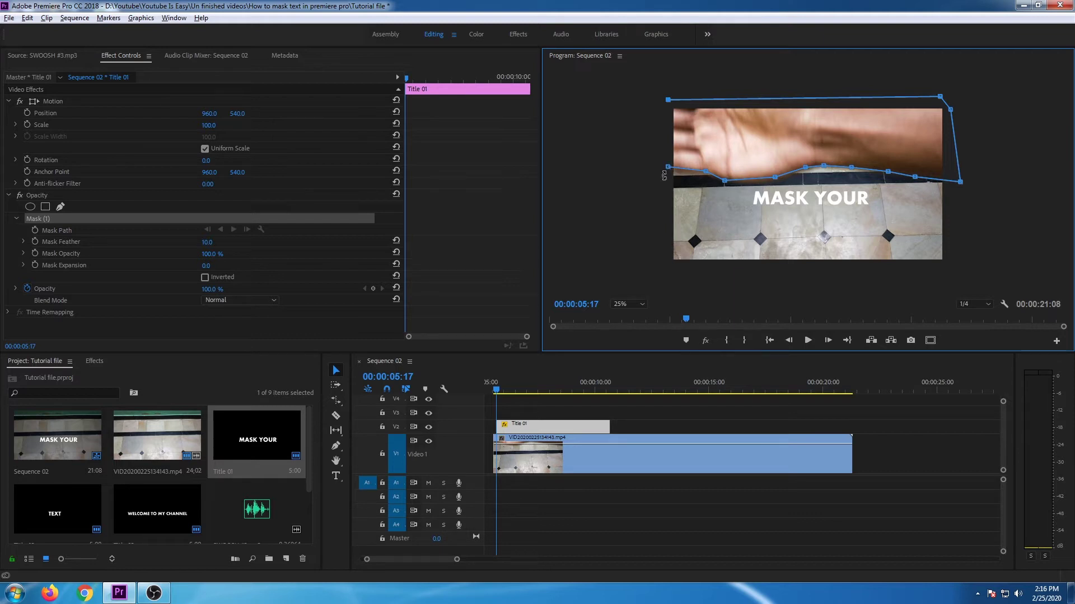
click(668, 168)
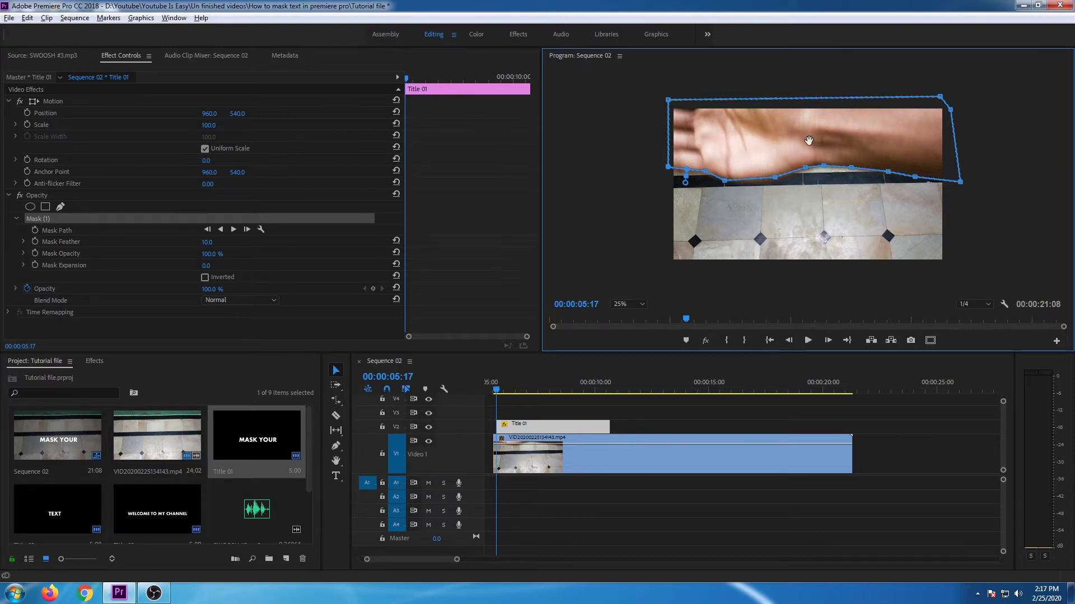
- Test the mask over the MASK YOUR text, return it to the hand and set it to Inverted
drag(809, 139, 816, 186)
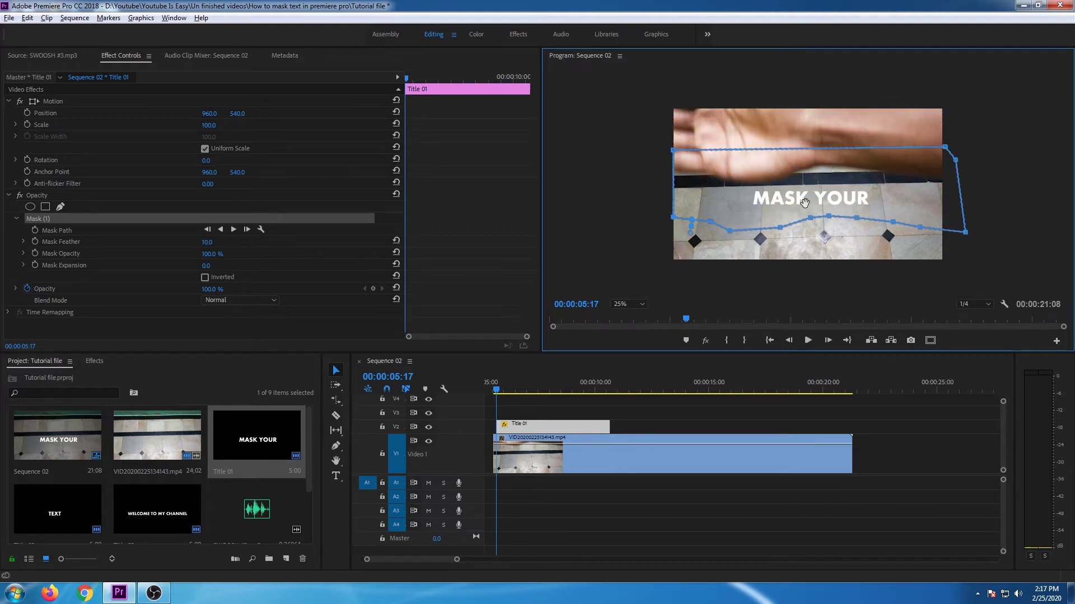
drag(804, 203, 804, 155)
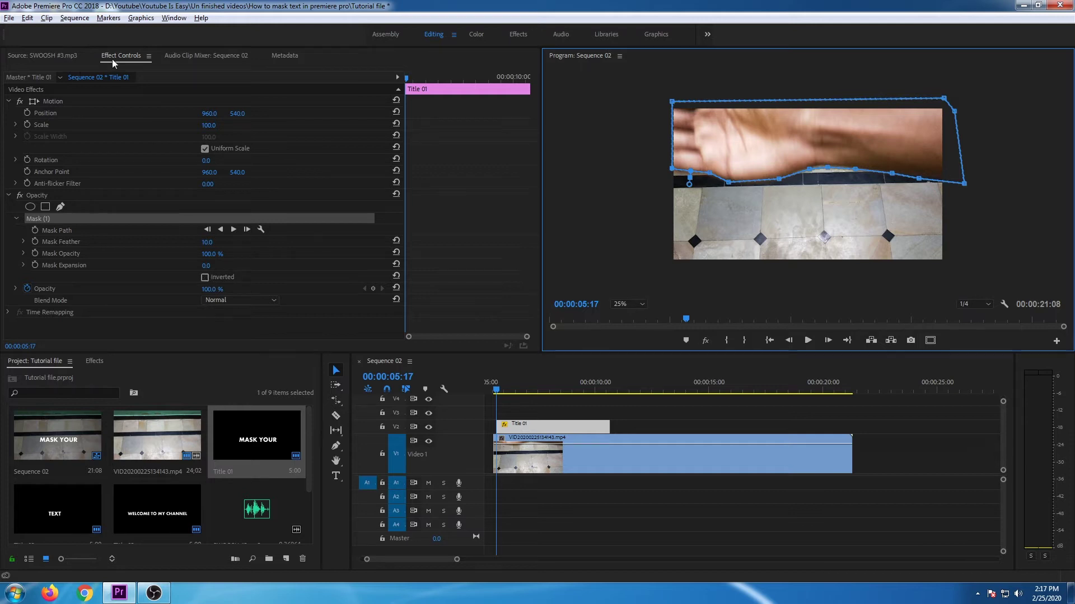
click(205, 279)
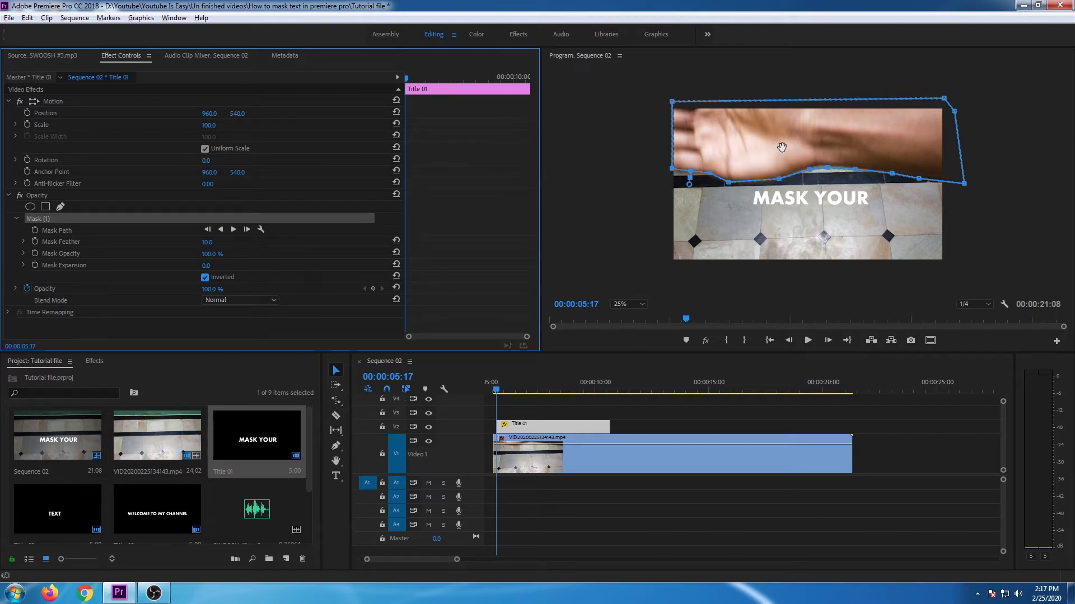
- Try the inverted mask across and below the MASK YOUR text, then return it over the hand
click(811, 138)
drag(811, 138, 818, 205)
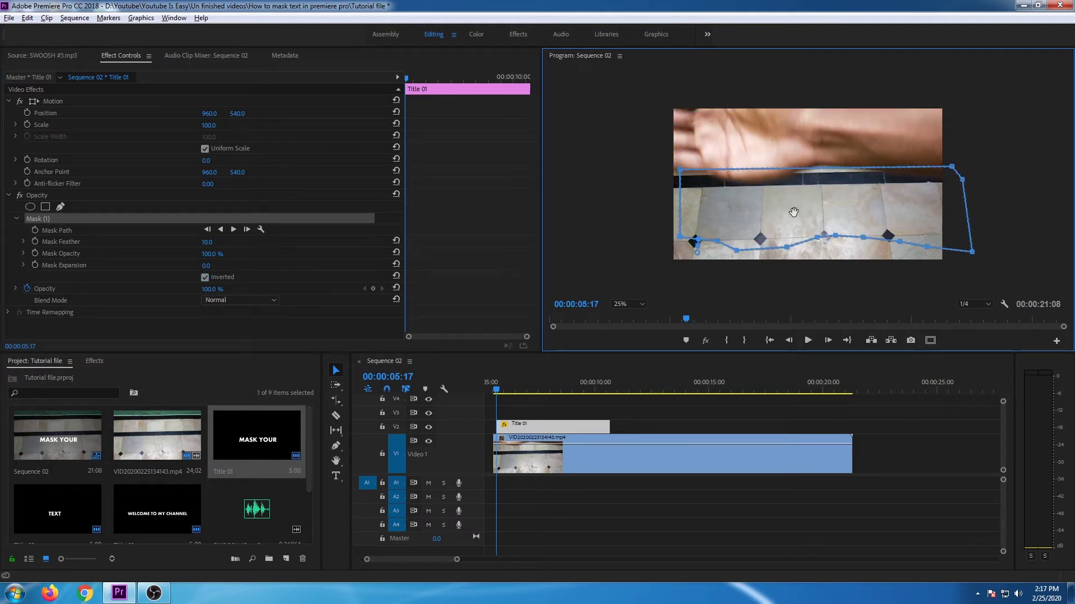
drag(805, 209, 795, 146)
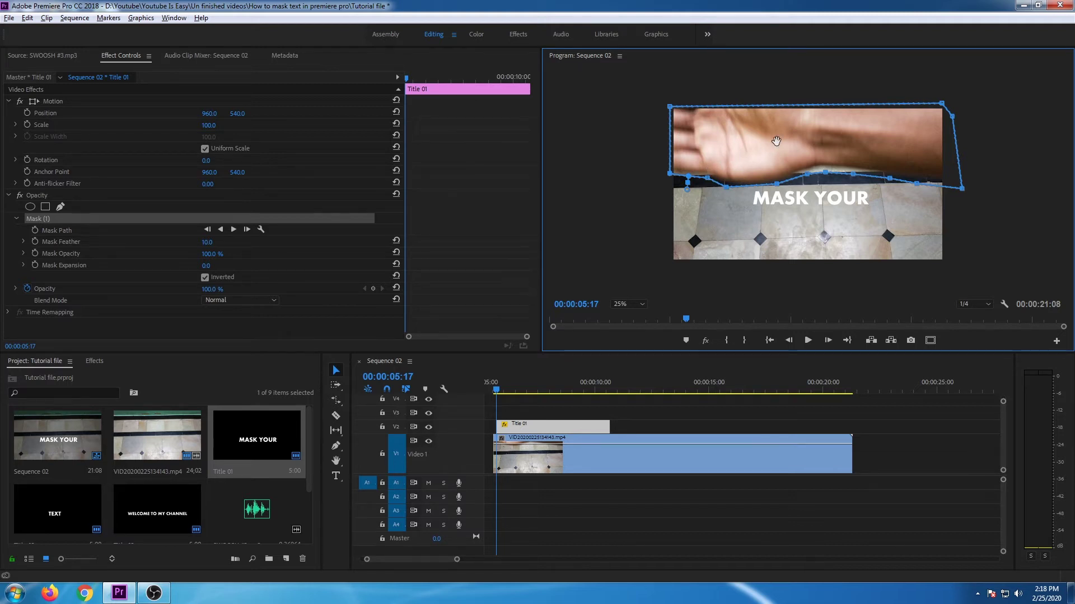
drag(777, 142, 777, 149)
drag(777, 157, 820, 263)
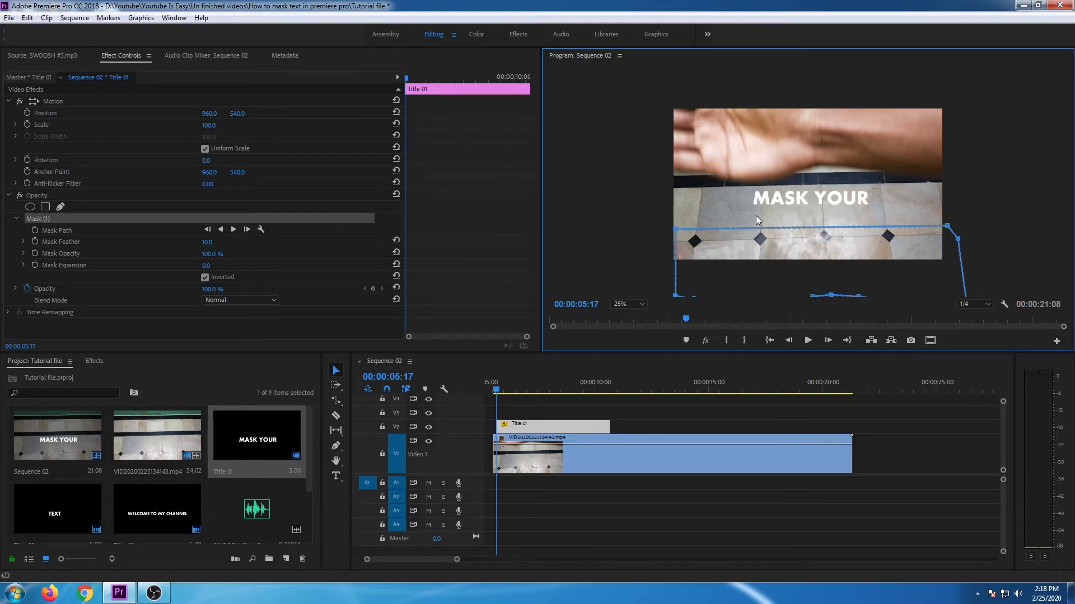
drag(804, 242, 807, 195)
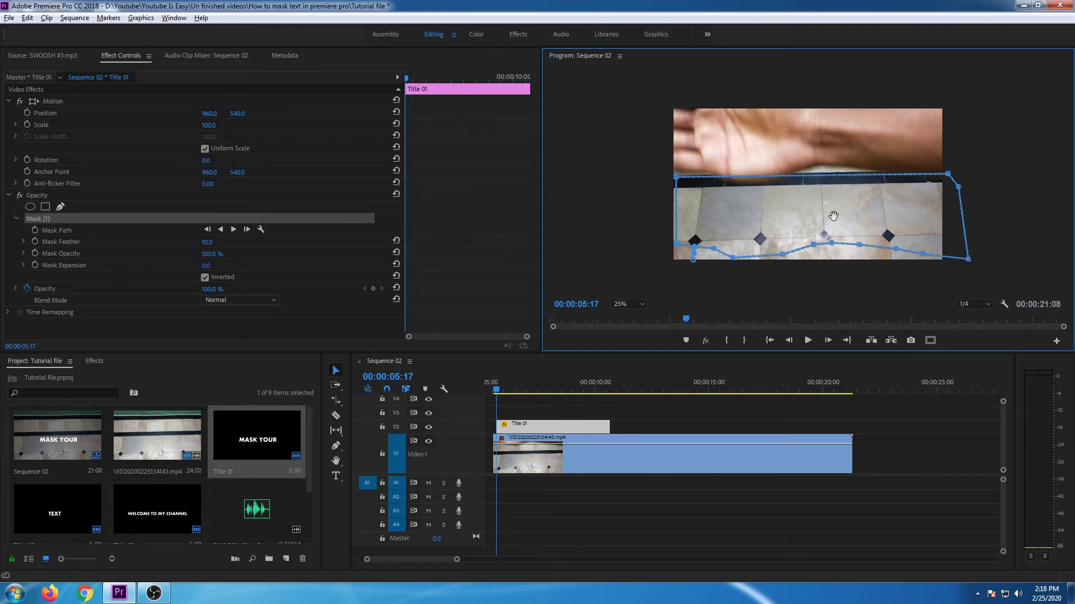
drag(833, 216, 819, 141)
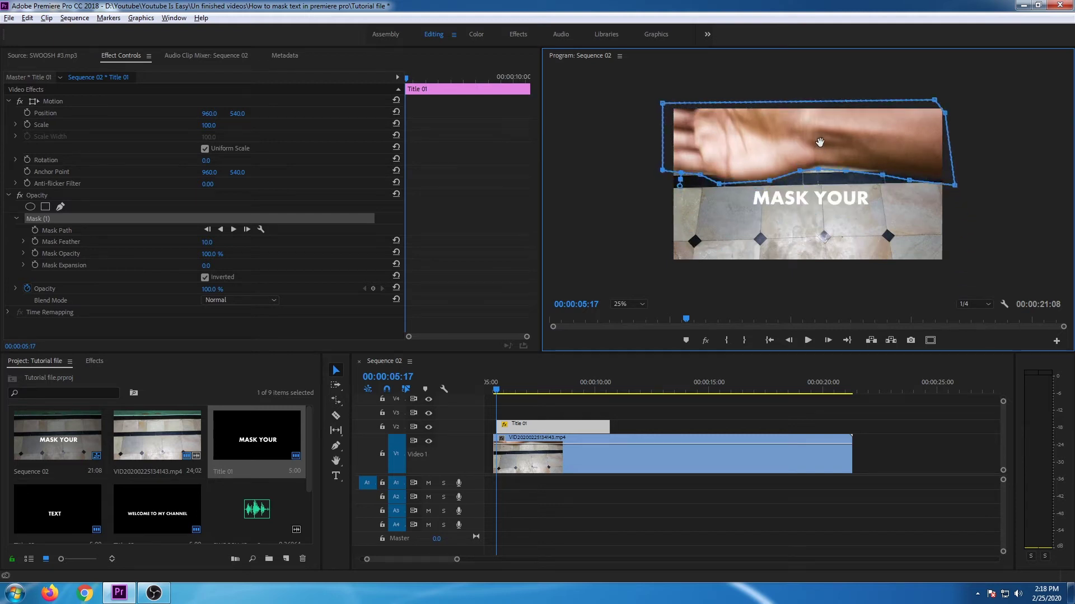
- Turn on Mask Path keyframing at 00:00:05:17 and reposition the mask over the hand at 00:00:05:18
click(34, 233)
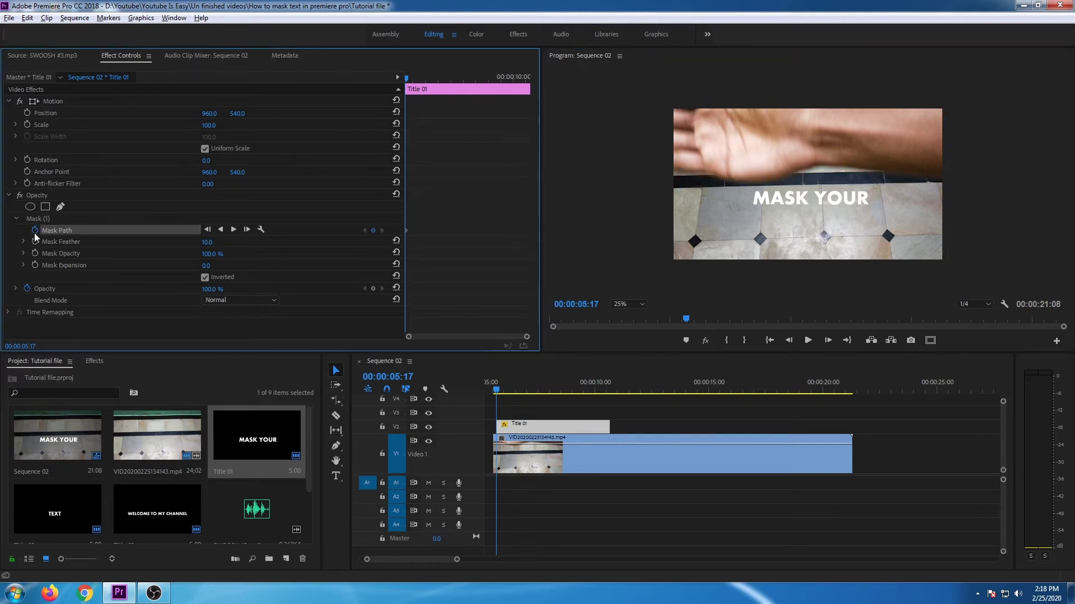
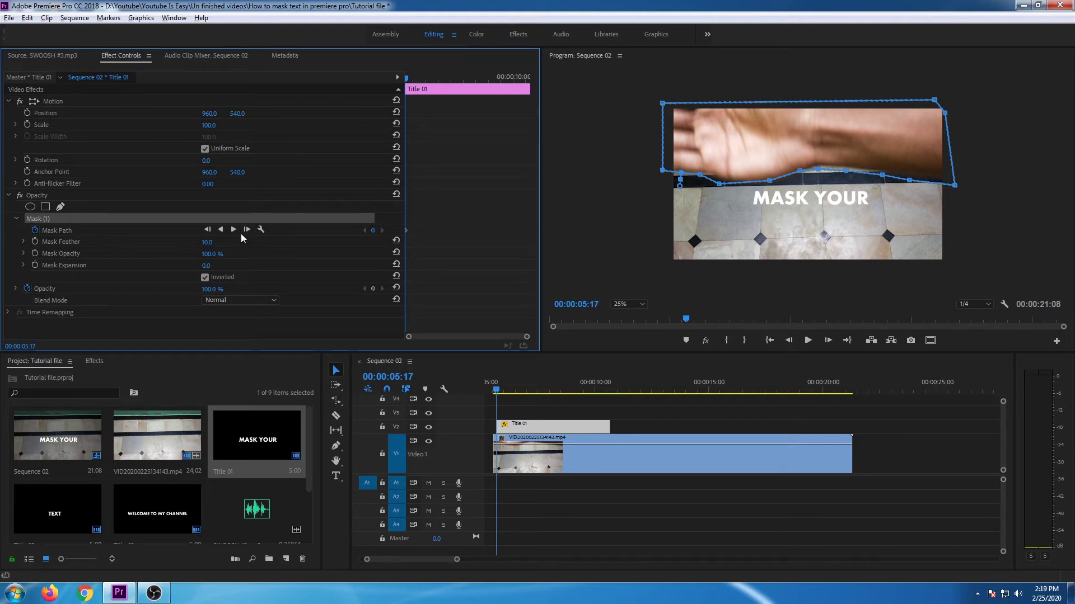
click(247, 230)
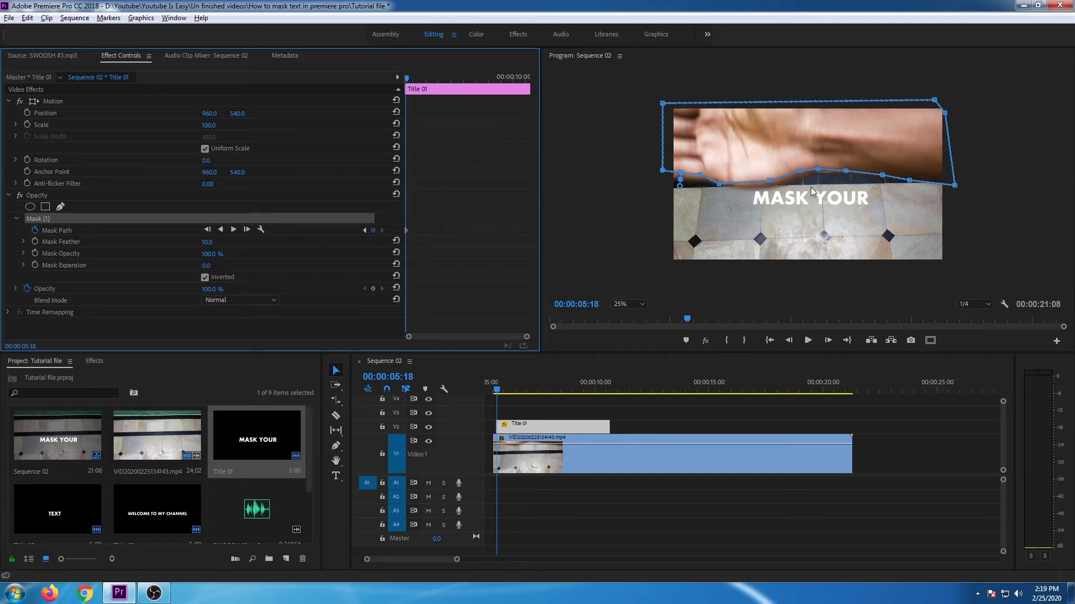
click(629, 304)
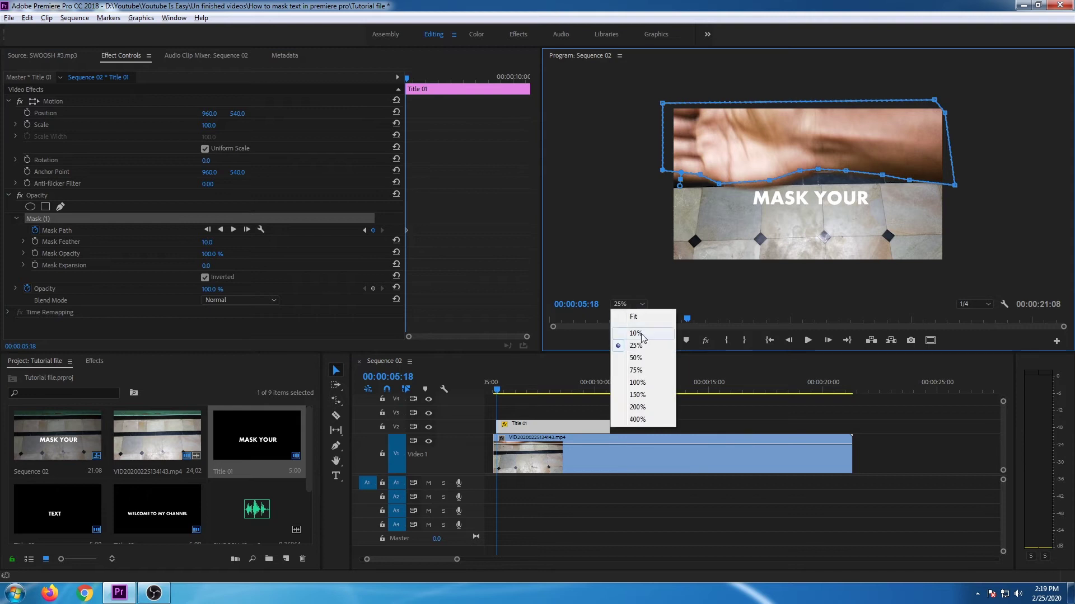
click(642, 316)
drag(815, 138, 822, 137)
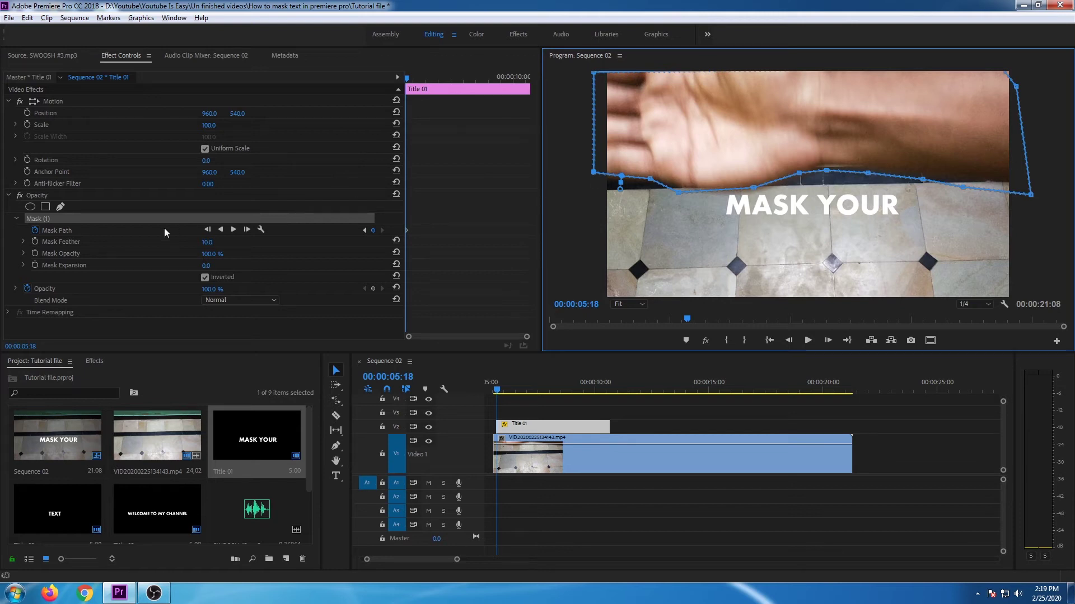
- Advance one frame, shift the mask down with the hand and adjust its points along the arm's lower edge
click(252, 232)
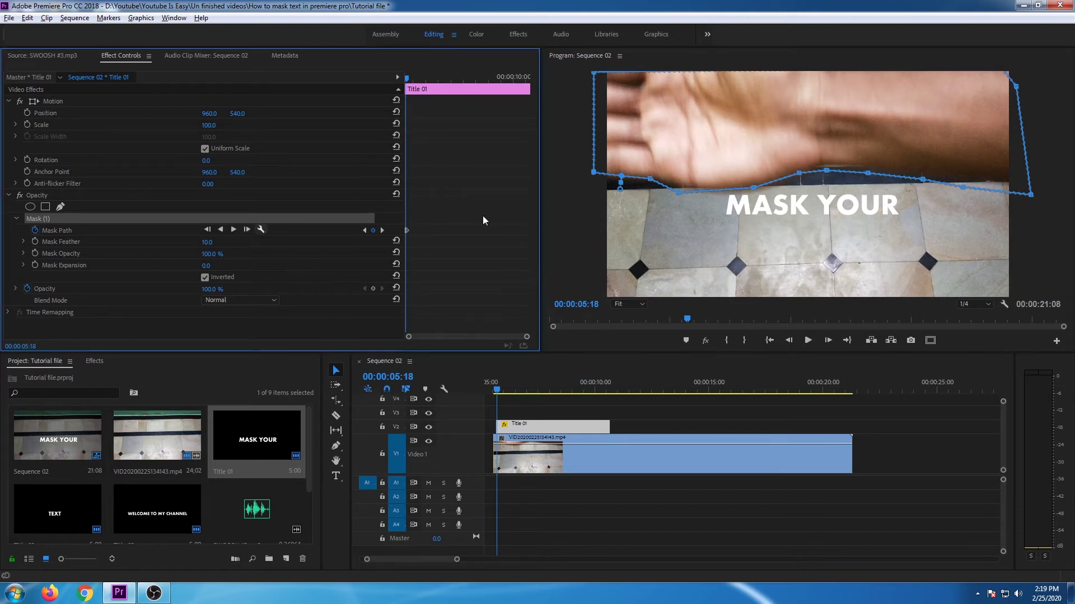
click(836, 130)
drag(836, 130, 839, 140)
drag(967, 201, 872, 182)
- At 00:00:05:20, move the mask down over the hand and fit its lower points to the hand and arm
click(259, 230)
key(Right)
drag(843, 140, 848, 146)
drag(834, 189, 875, 186)
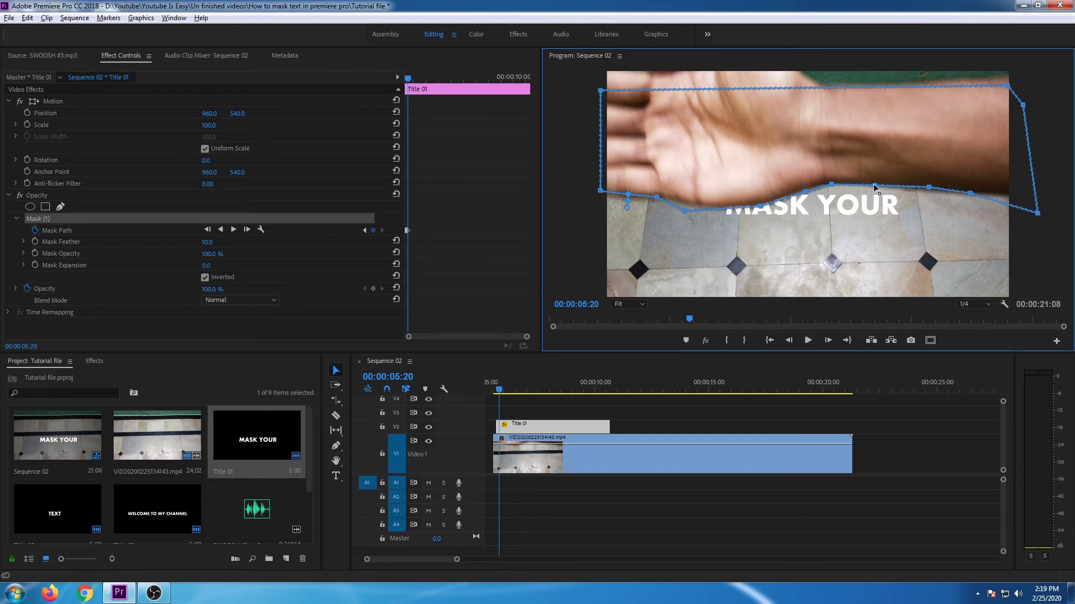
drag(972, 197, 975, 193)
drag(682, 213, 687, 205)
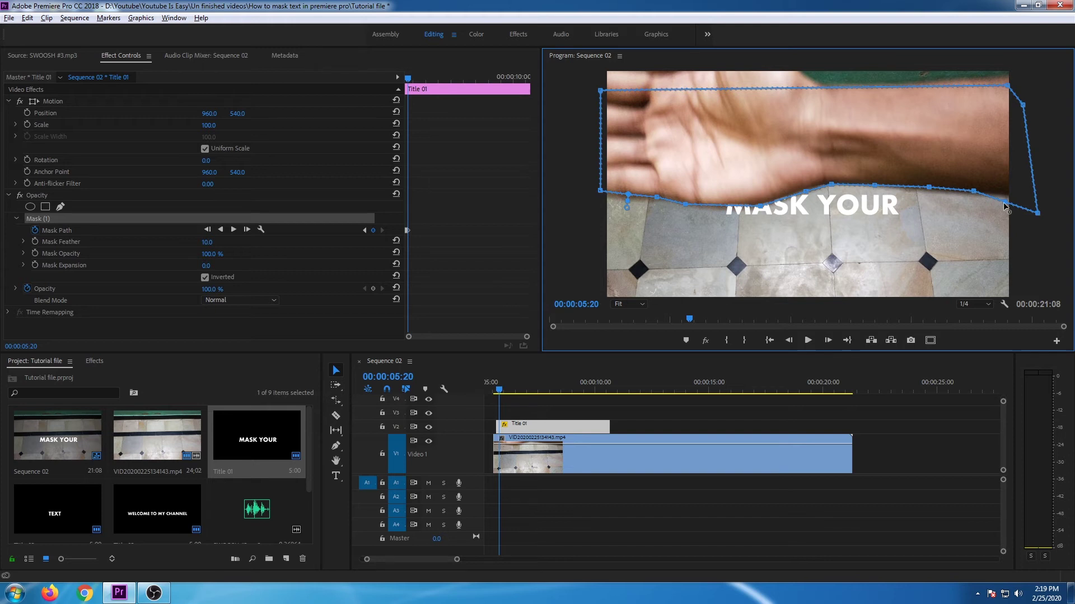
drag(1005, 205, 1011, 196)
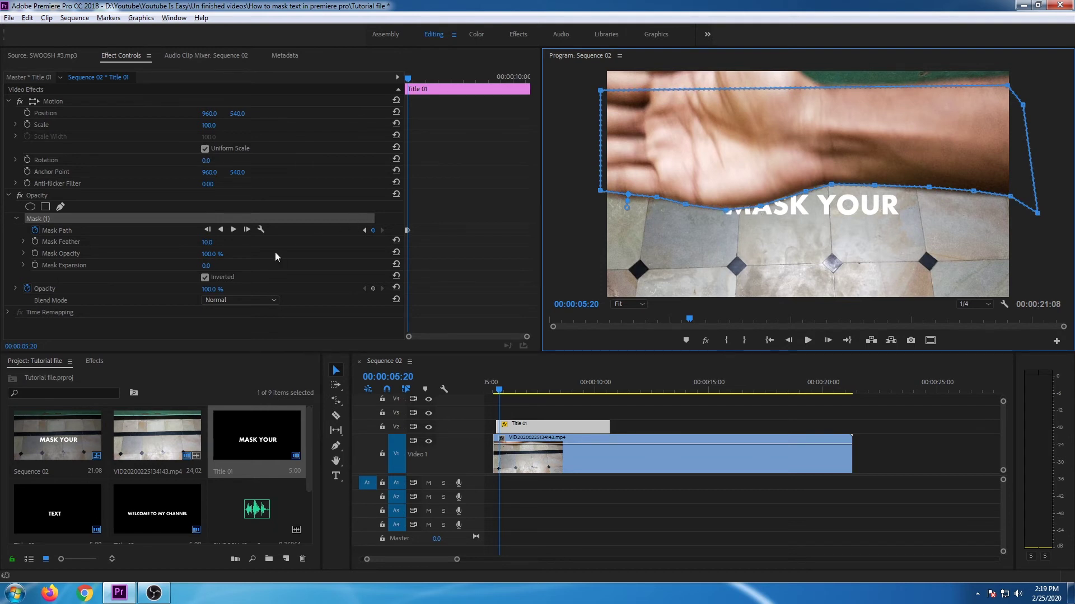
- At 00:00:05:21, move the mask down over the hand, and advance the playhead to 00:00:06:00
click(247, 230)
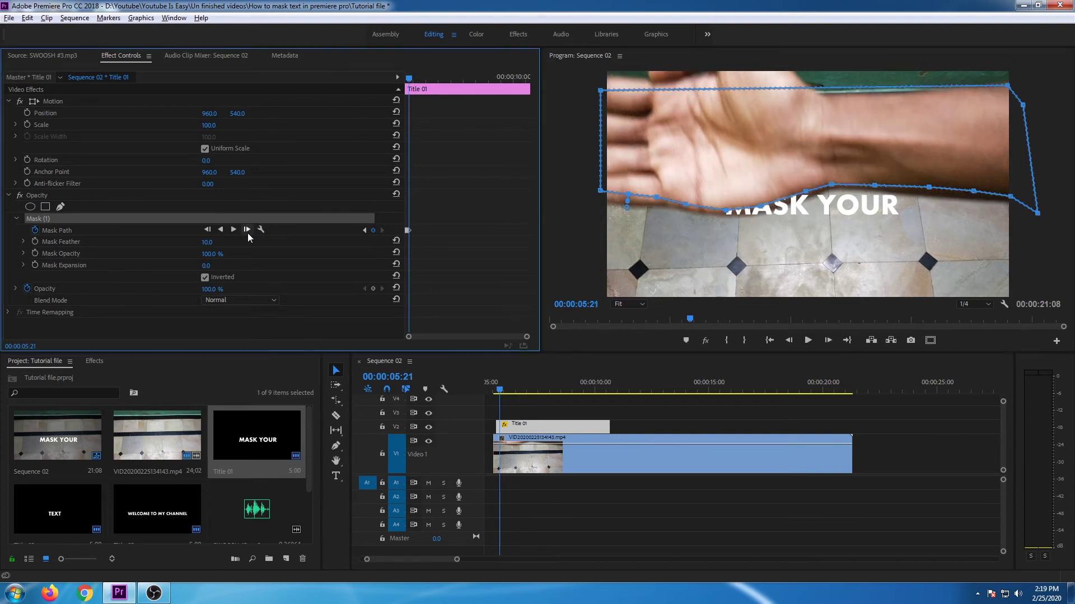
drag(835, 151, 902, 190)
key(Right)
key(Right)
key(Right)
key(Right)
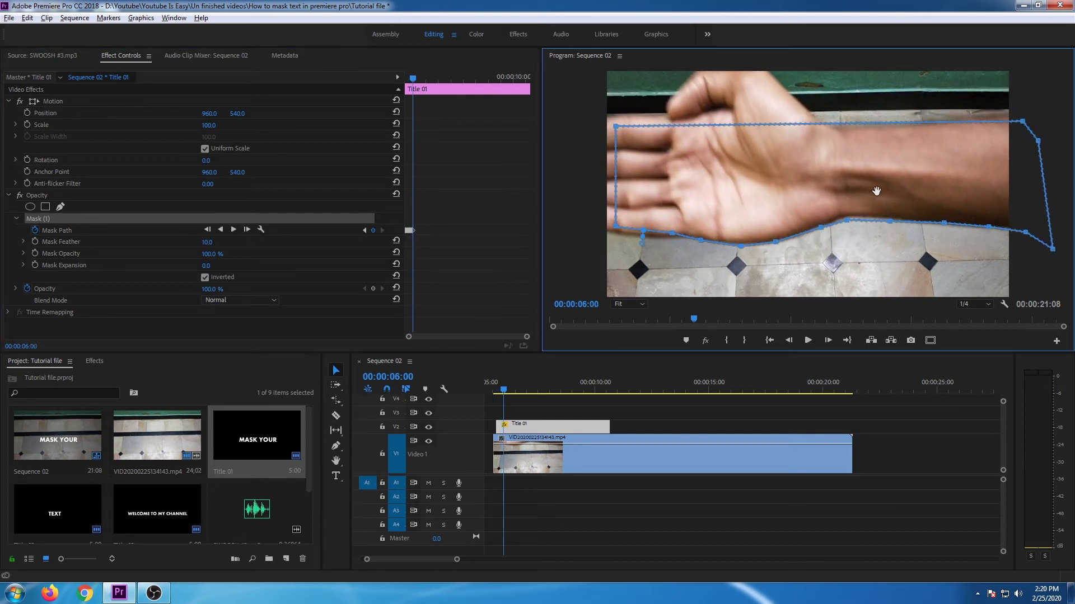
- Cut the Title 01 clip at 00:00:06:00 and delete the part after the cut
drag(456, 559, 501, 551)
key(c)
click(629, 426)
key(v)
click(686, 425)
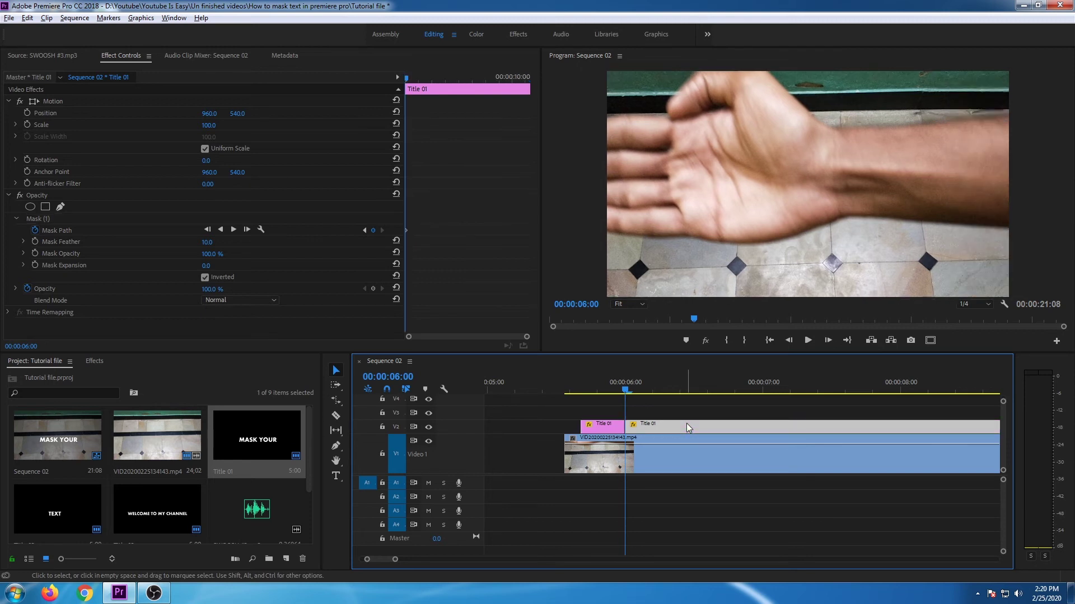
key(Delete)
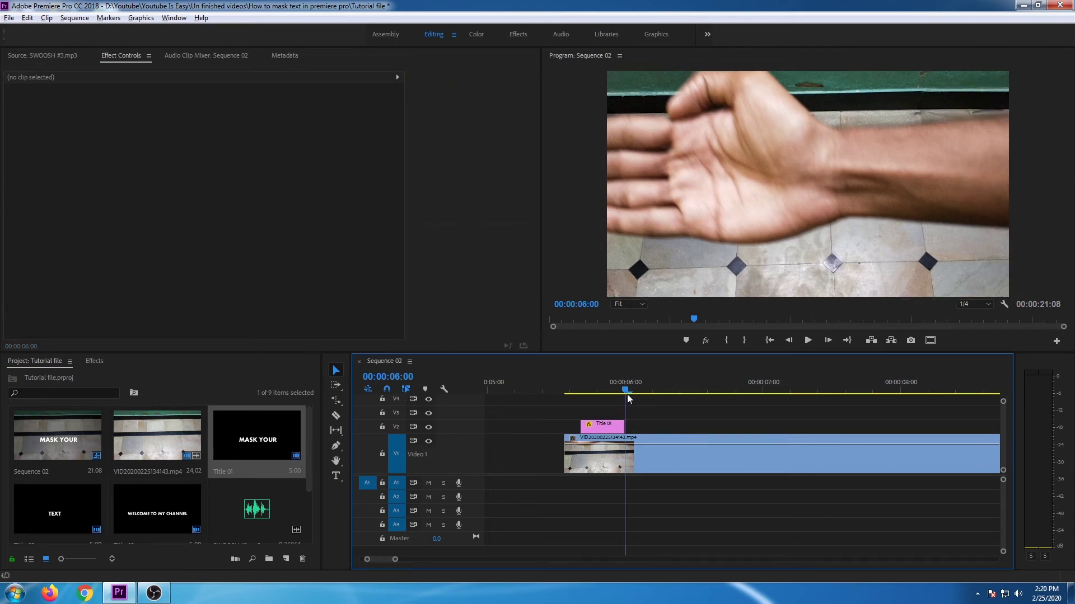
- Extend the start of Title 01 back to the beginning of the video clip and play the masked section from 00:00:05:14
drag(581, 427, 564, 429)
click(560, 388)
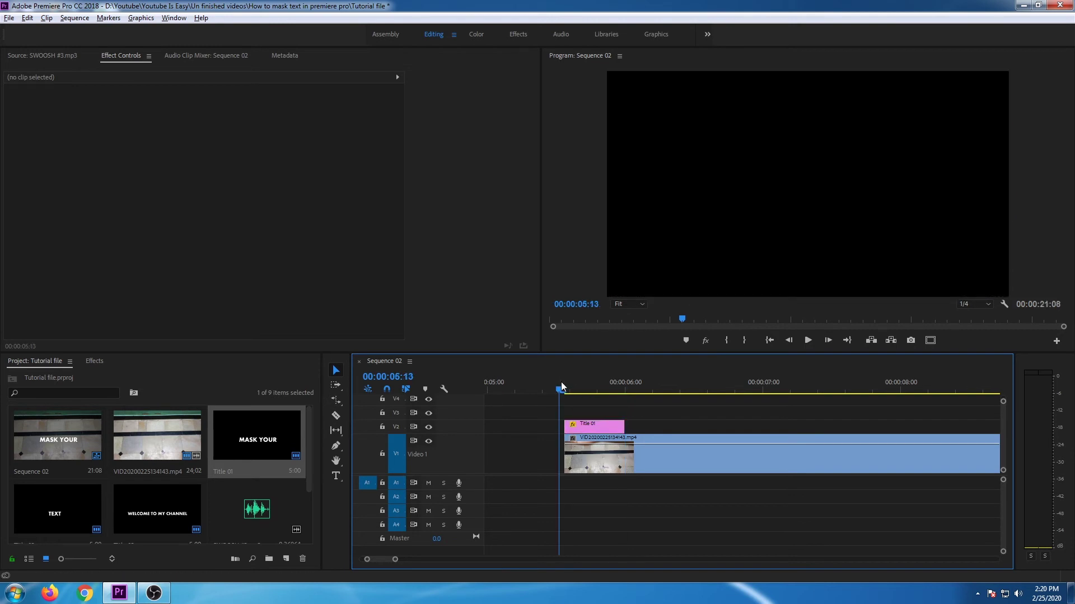
click(567, 389)
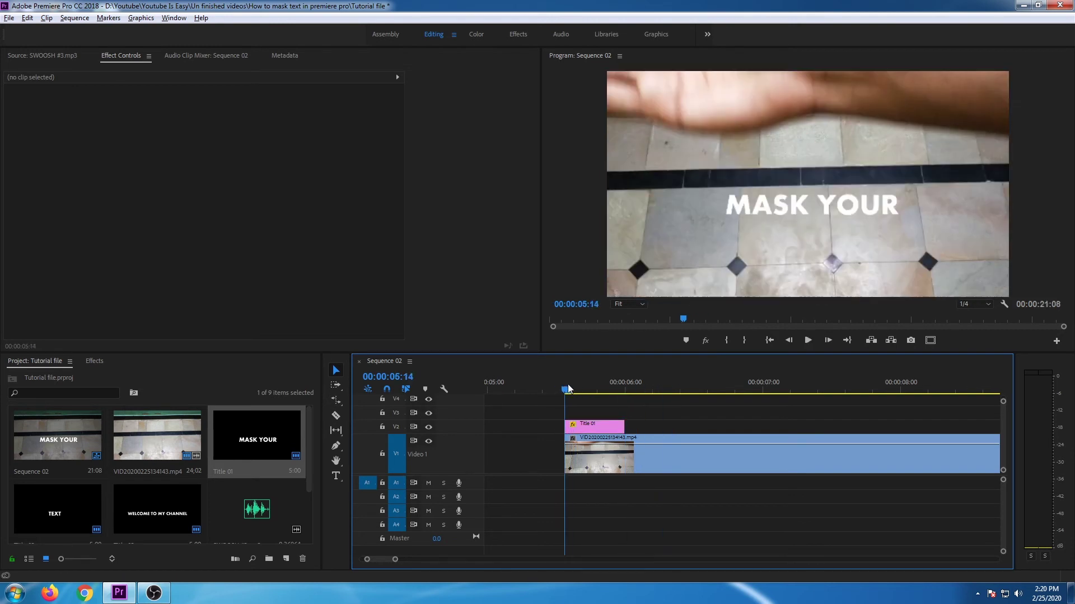
key(space)
key(space)
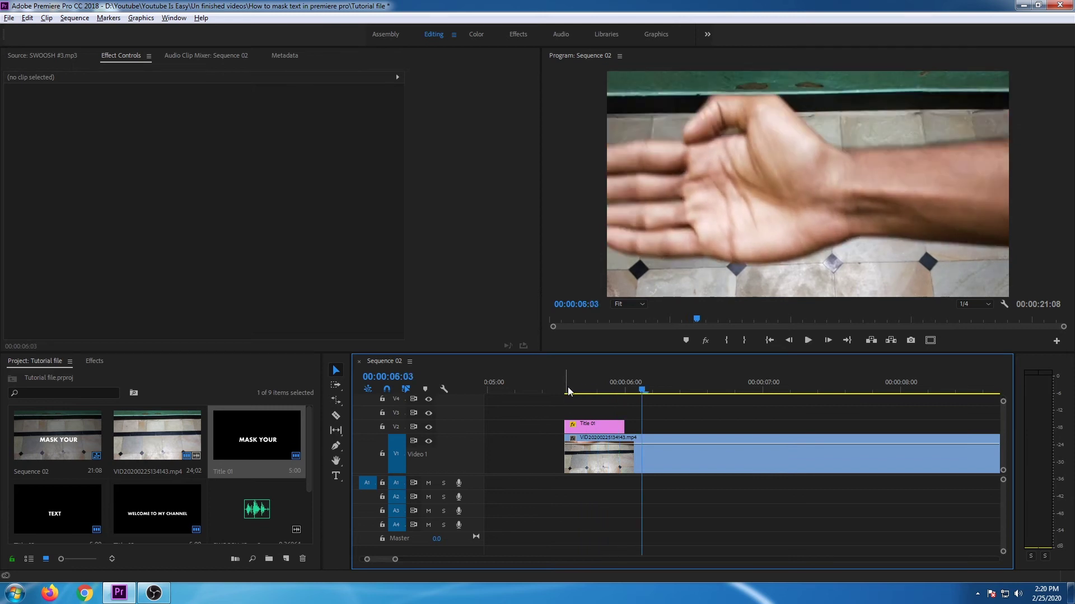
- Find the hand re-entering the frame at 00:00:08:12 and place the WELCOME TO MY CHANNEL title there on V2
drag(583, 390, 884, 405)
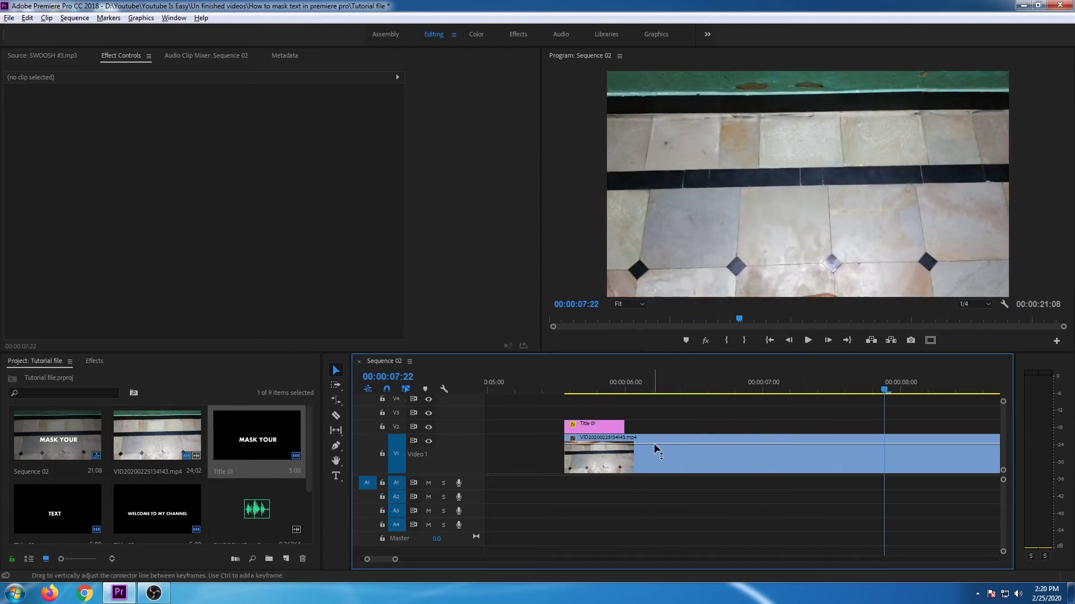
scroll(775, 421, down, 2)
drag(792, 392, 850, 397)
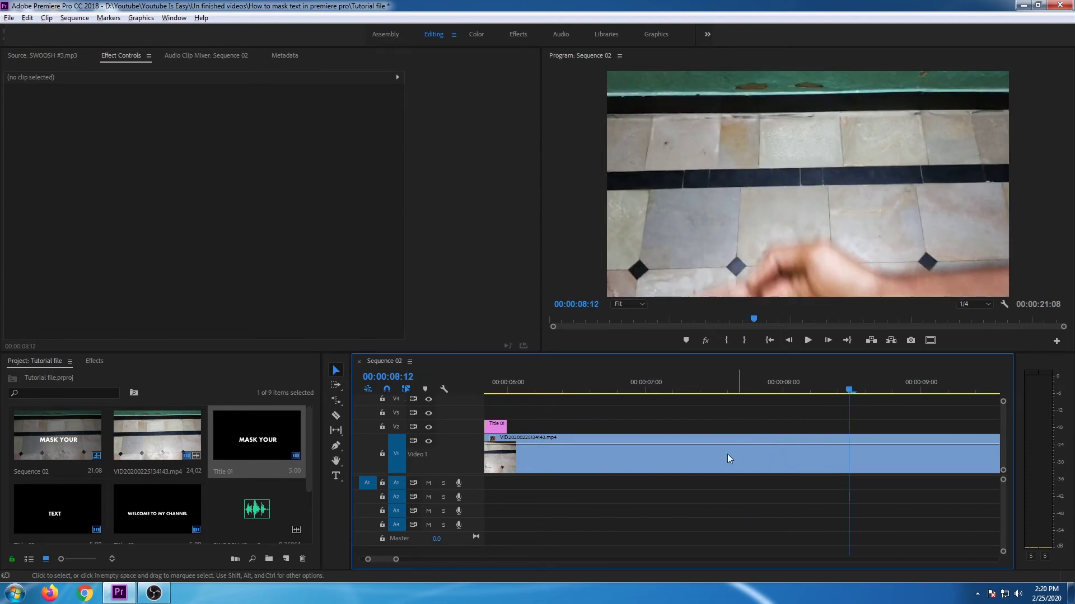
drag(158, 508, 873, 425)
scroll(800, 424, down, 2)
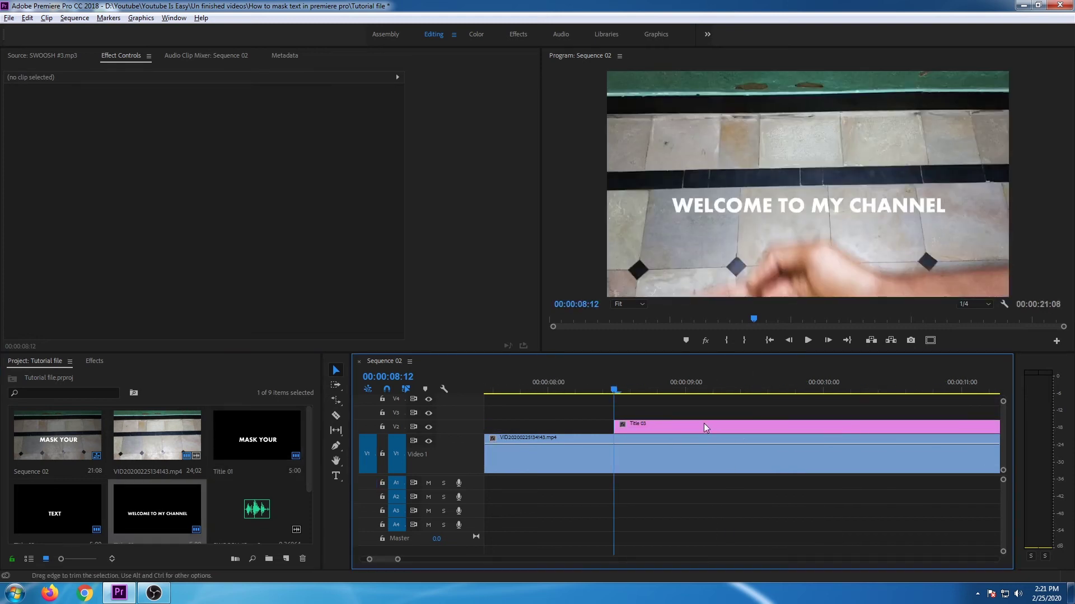
- Draw a closed freeform opacity mask on Title 03 around the hand and forearm at the bottom of the frame
click(675, 426)
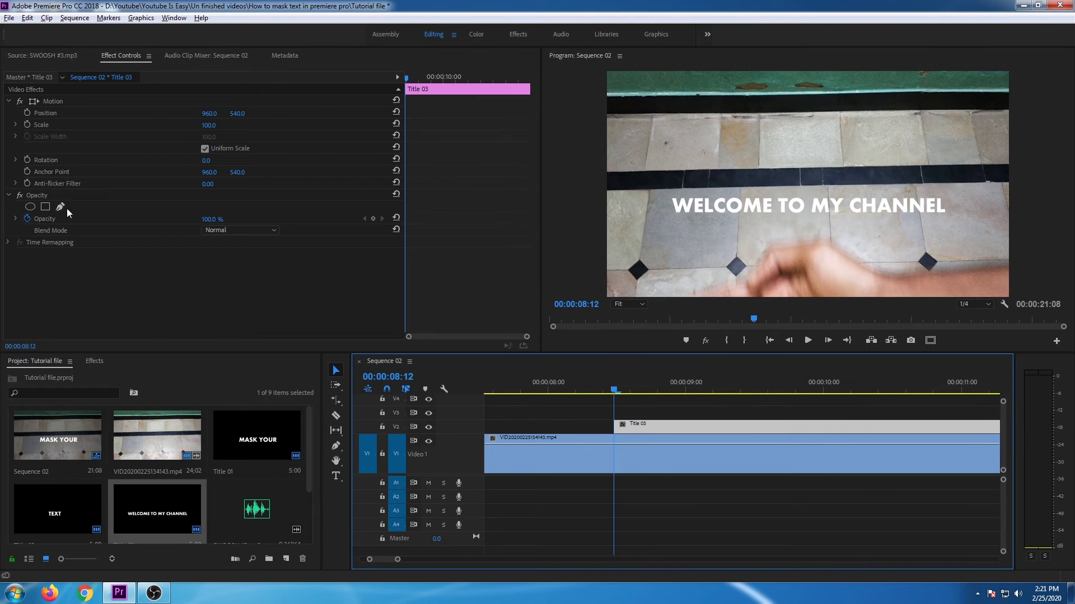
click(61, 207)
click(671, 296)
click(735, 284)
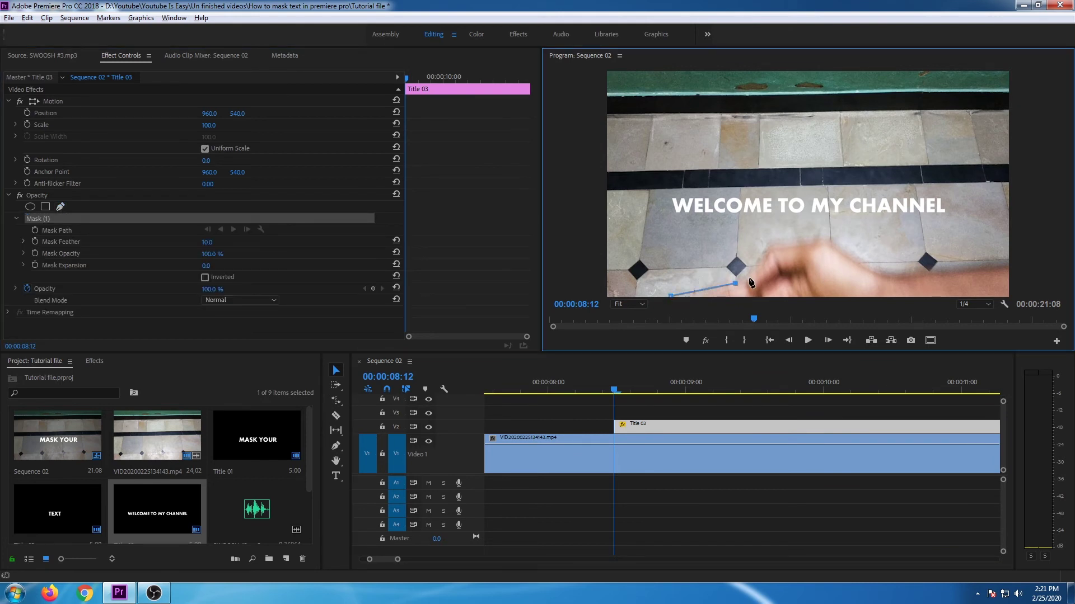
click(763, 252)
click(803, 242)
click(843, 253)
click(890, 273)
click(942, 273)
click(1026, 272)
click(1009, 296)
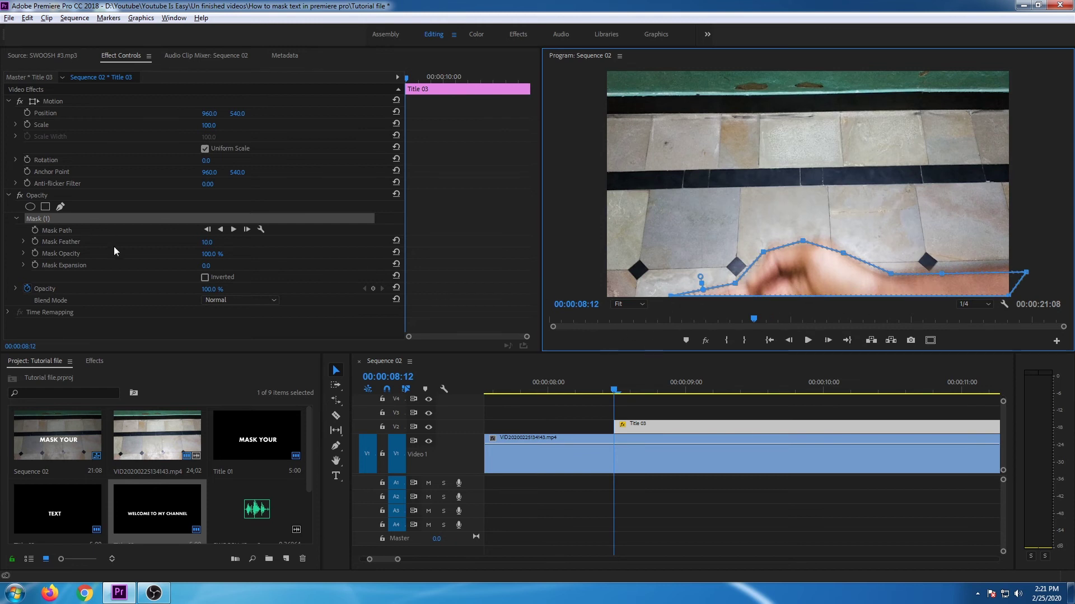
- Invert the Title 03 mask, turn on Mask Path keyframing at 00:00:08:12 and nudge the mask over the hand
click(205, 278)
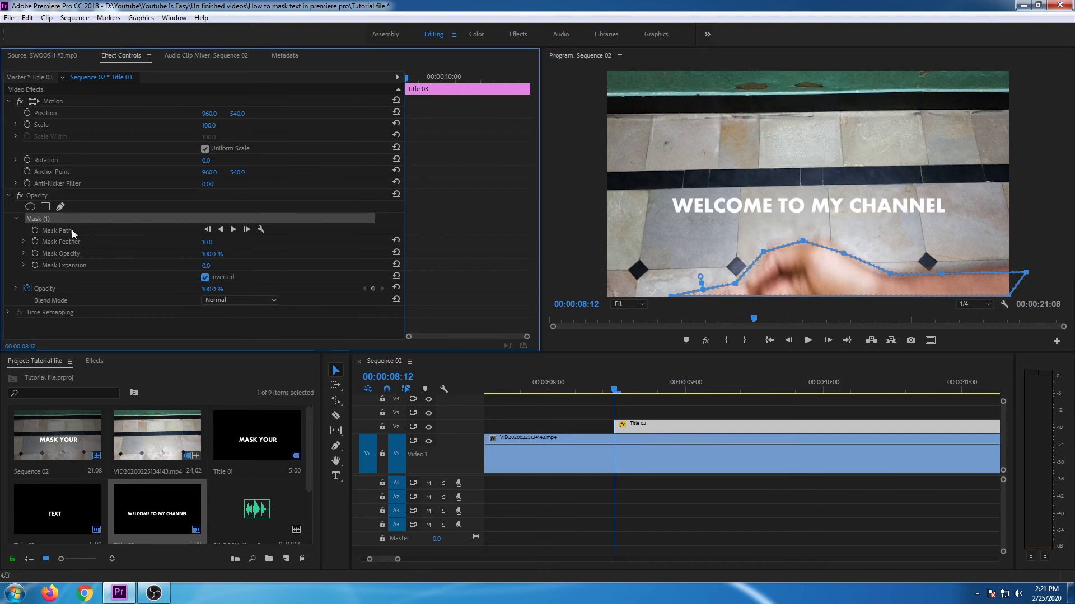
click(36, 231)
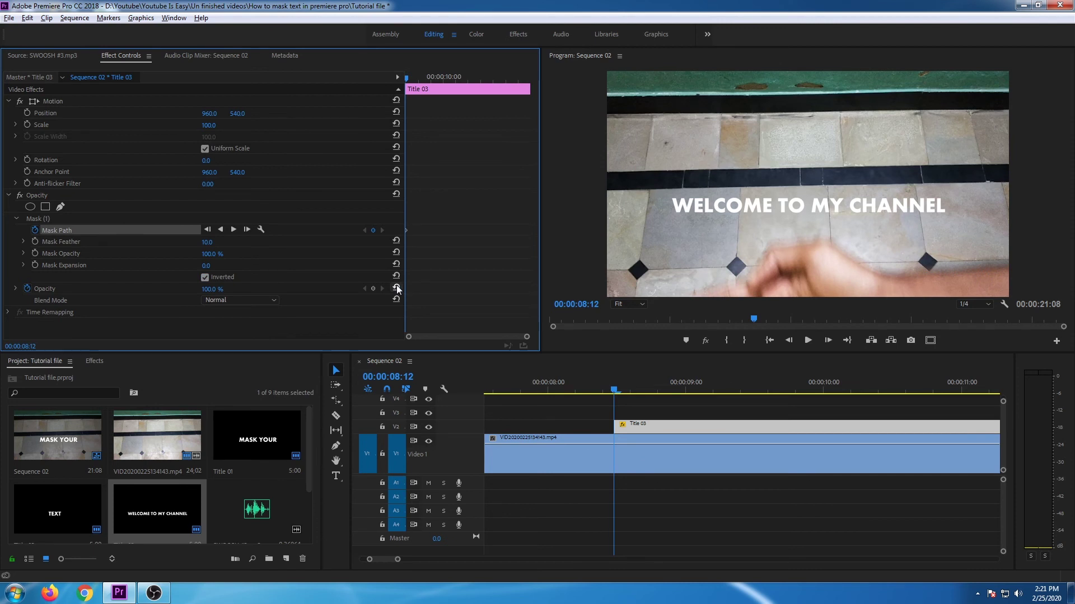
click(77, 221)
drag(851, 280, 849, 286)
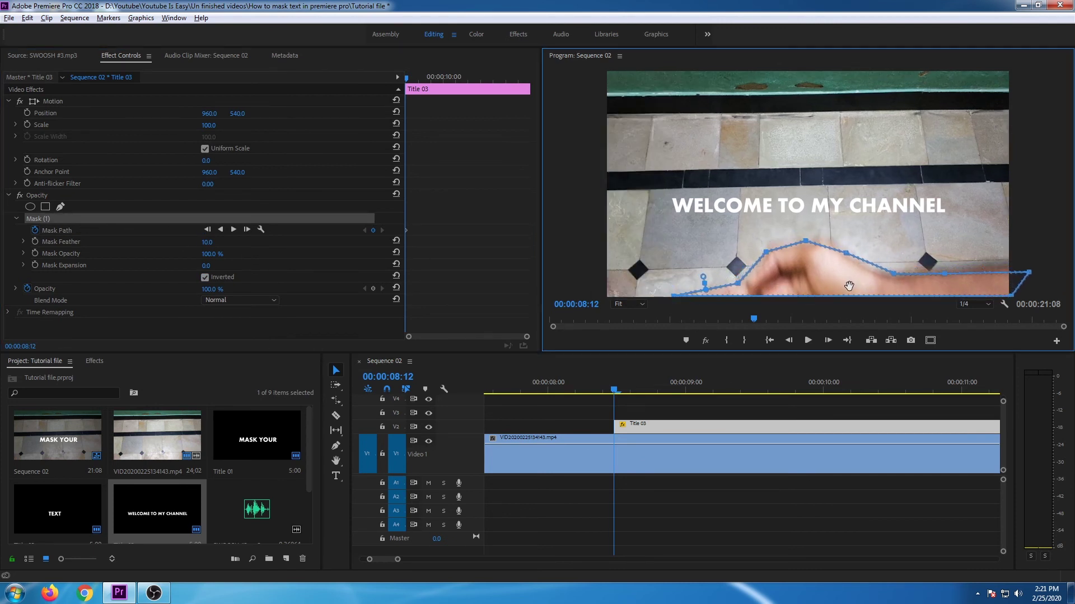
- At 00:00:08:13, move the mask up with the rising hand, and advance frame by frame to 00:00:08:15
click(247, 229)
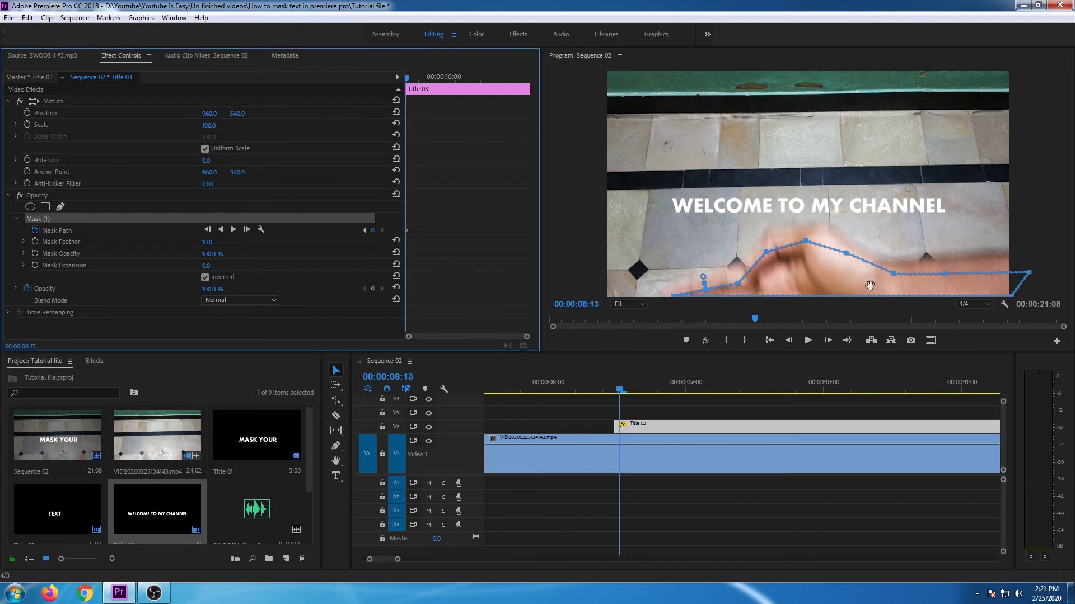
drag(847, 280, 817, 219)
click(247, 229)
click(247, 230)
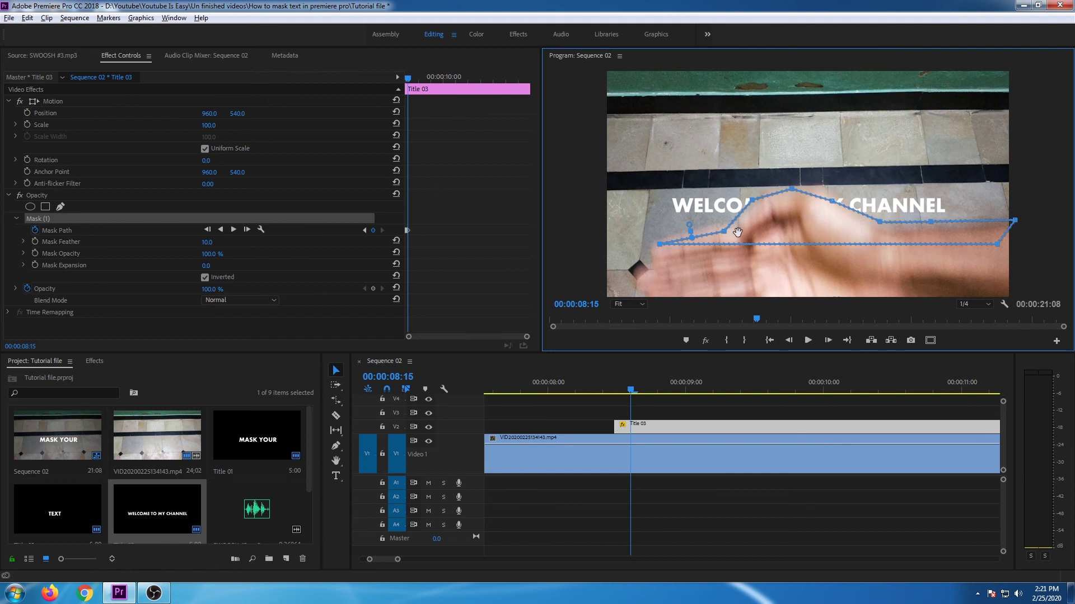
- Fit the mask points around the hand and arm at 00:00:08:15 and shift the mask up with the hand through 00:00:08:17
drag(724, 231, 735, 223)
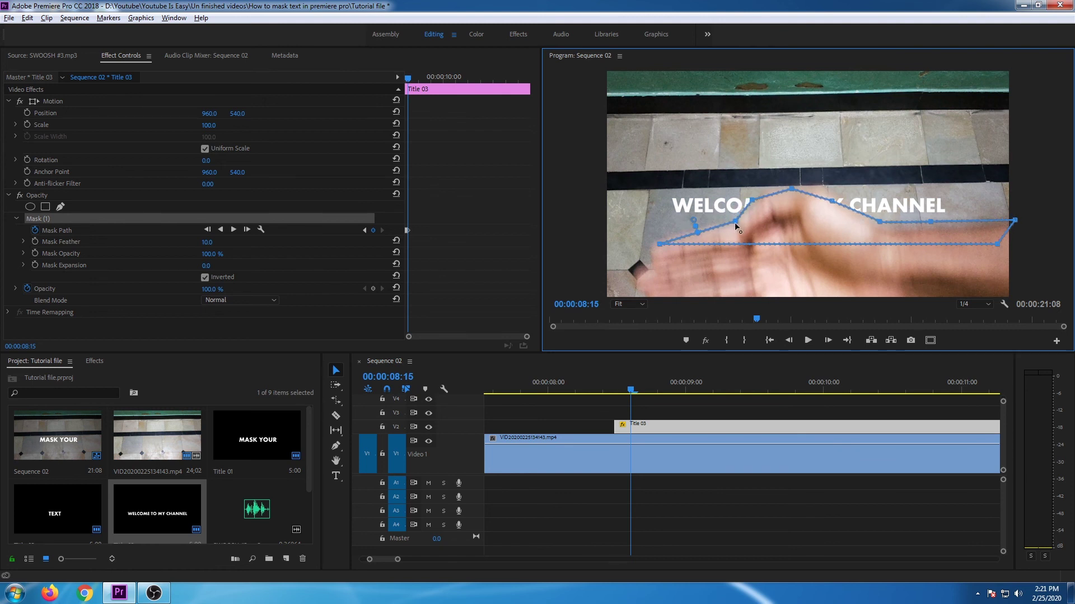
drag(931, 223, 934, 231)
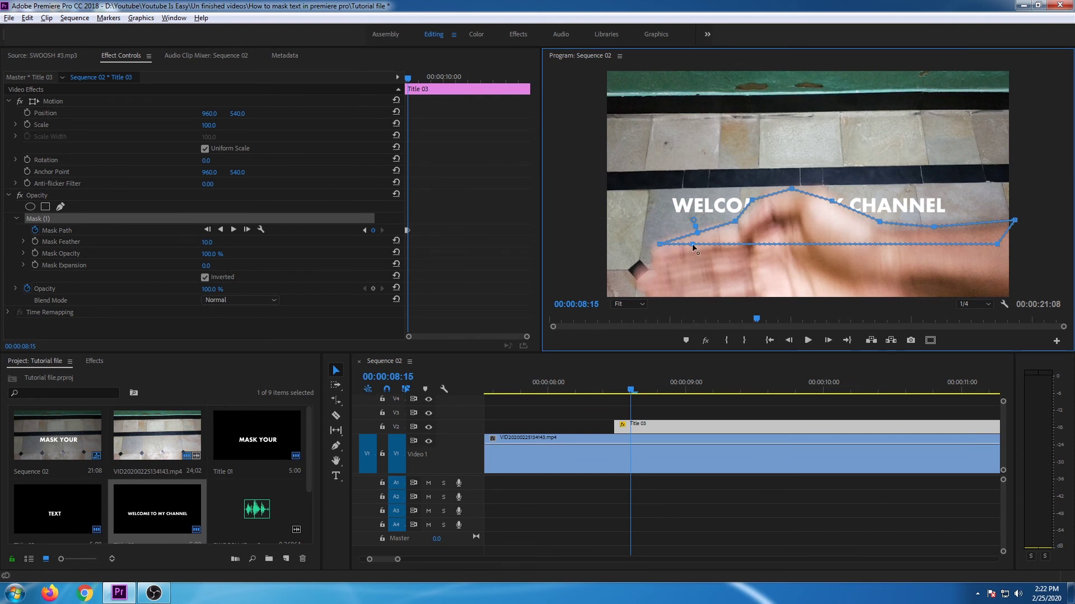
drag(692, 245, 610, 352)
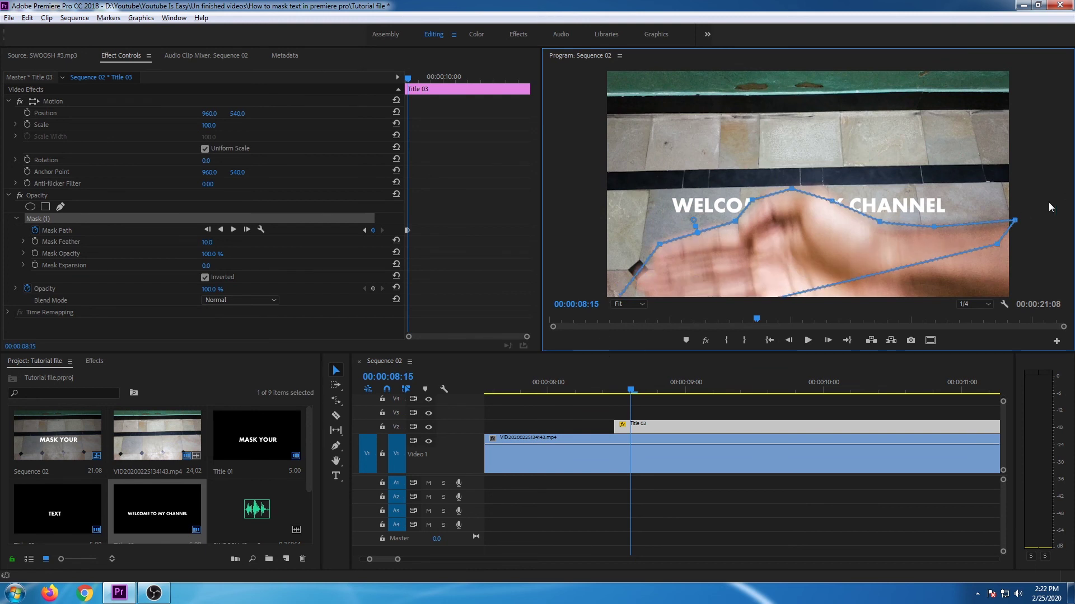
drag(995, 247, 1057, 313)
key(Right)
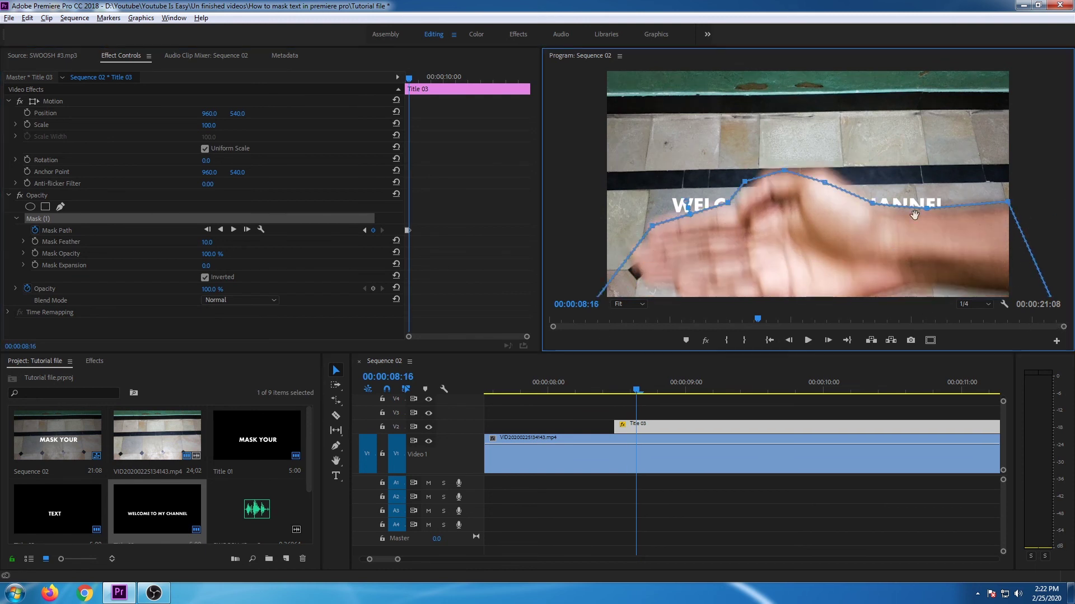
click(235, 231)
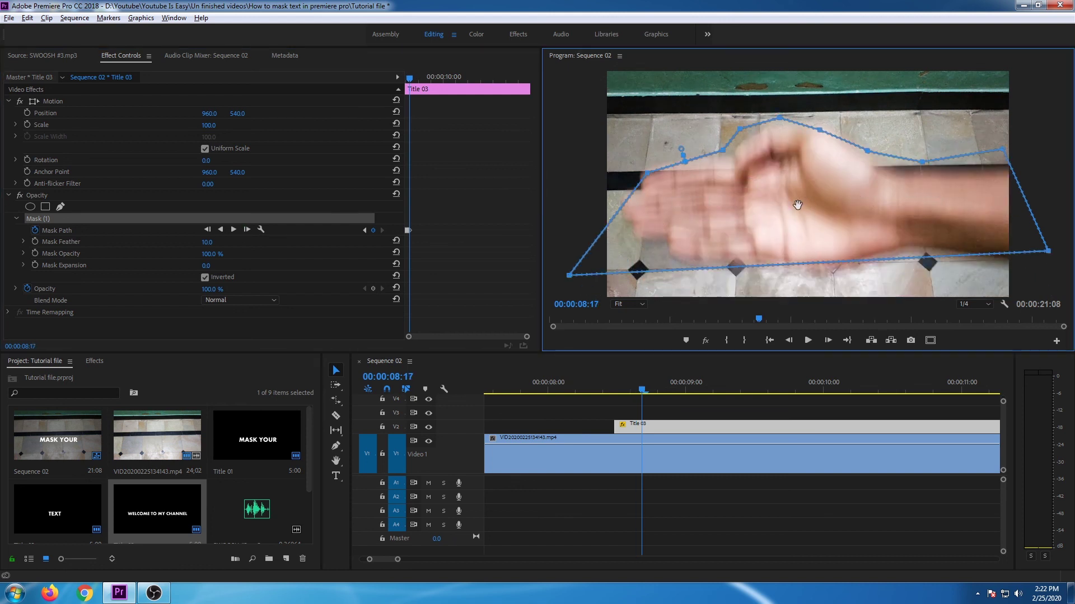
- Cut the Title 03 clip at 00:00:08:17 and delete the part after the cut
scroll(752, 446, down, 6)
scroll(752, 446, down, 2)
key(c)
click(533, 428)
key(v)
click(569, 427)
key(Delete)
- Place the SWOOSH #2.mp3 sound effect on A1 beneath the Title 03 clip
drag(482, 560, 444, 559)
drag(702, 383, 596, 382)
scroll(249, 490, down, 1)
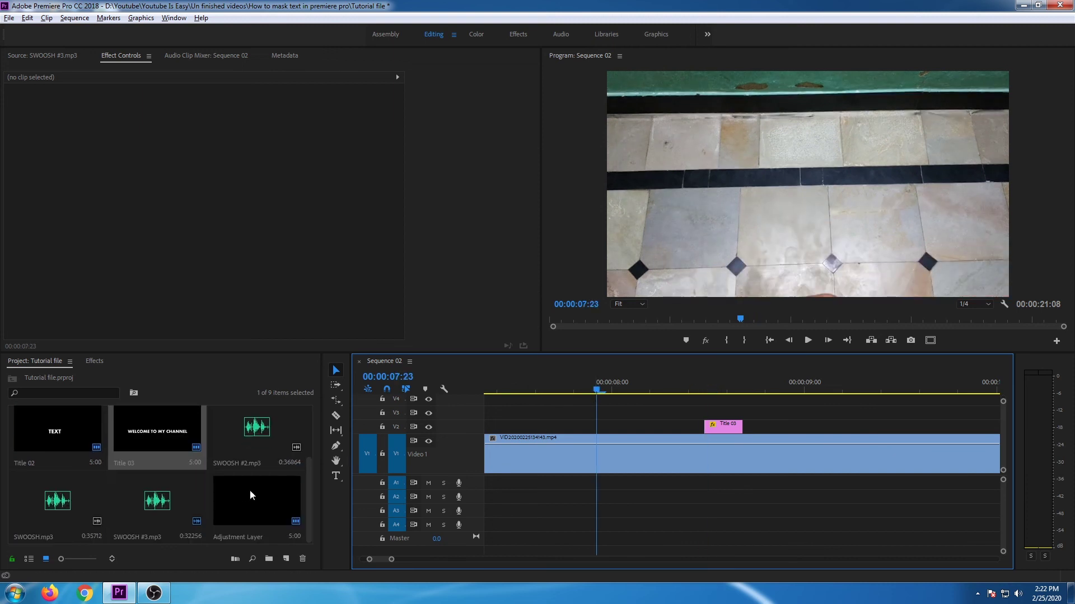
drag(242, 451, 708, 485)
- Play the Title 03 hand transition with its swoosh sound from 00:00:08:10
click(689, 391)
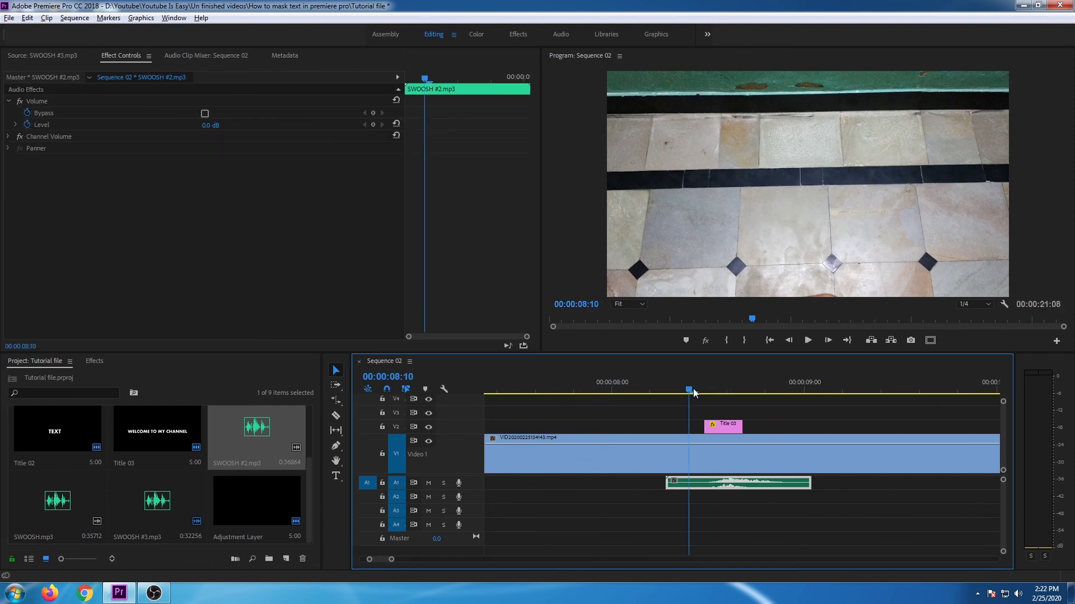
key(space)
key(space)
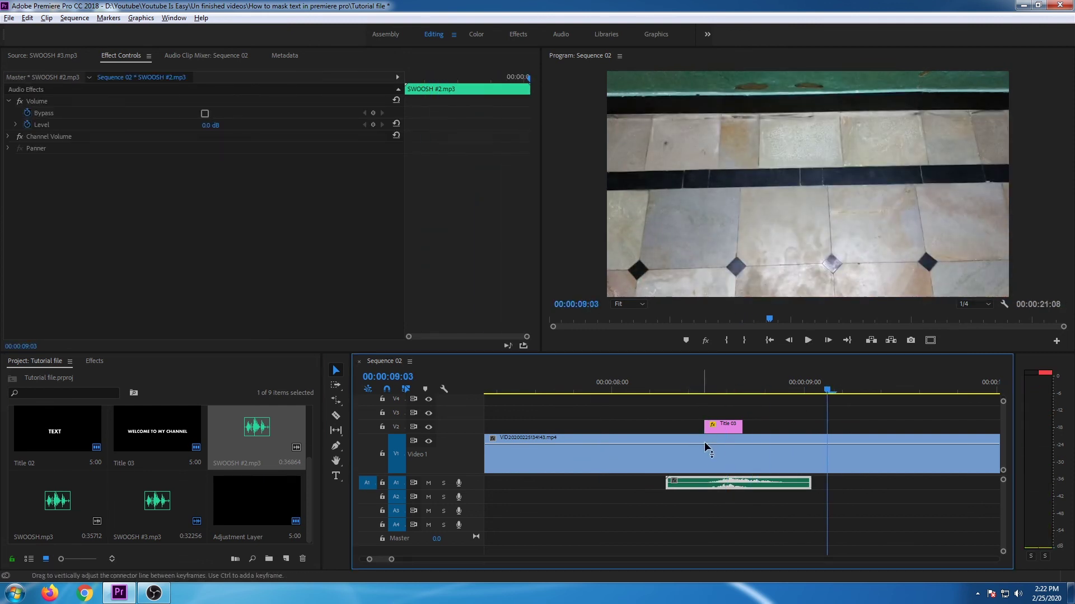